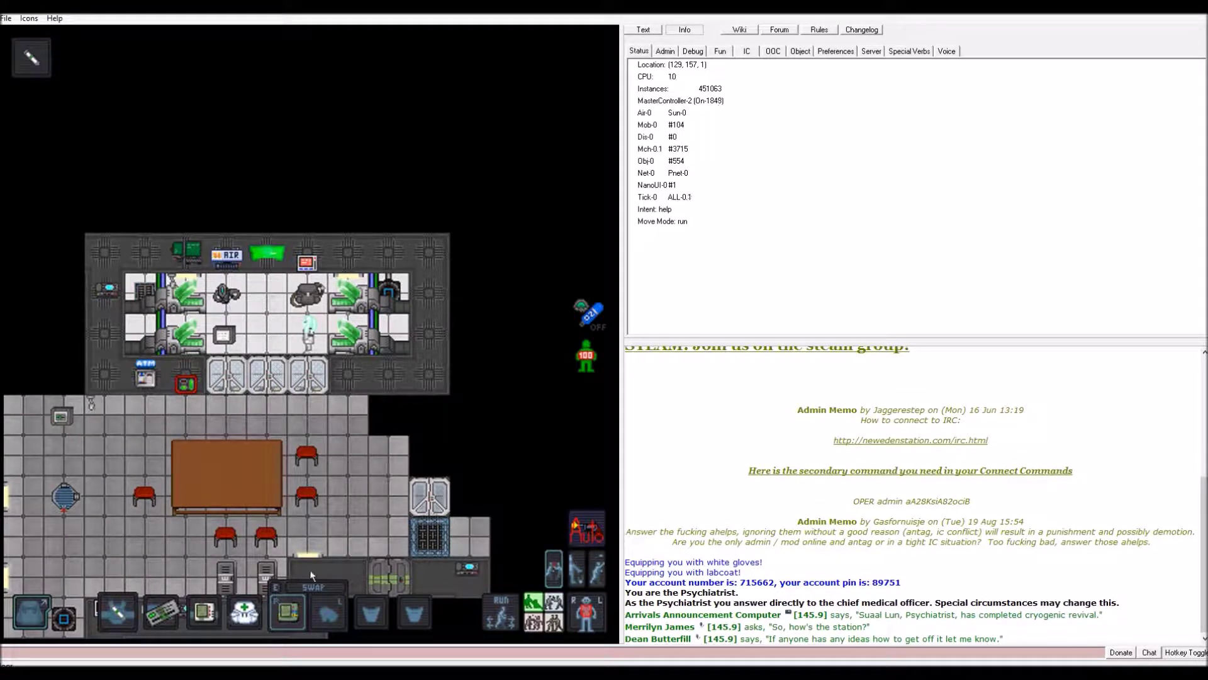
Check the PDA and show the satchel contents and all equipment slots.
{"action": "left_click", "coordinate": [294, 594]}
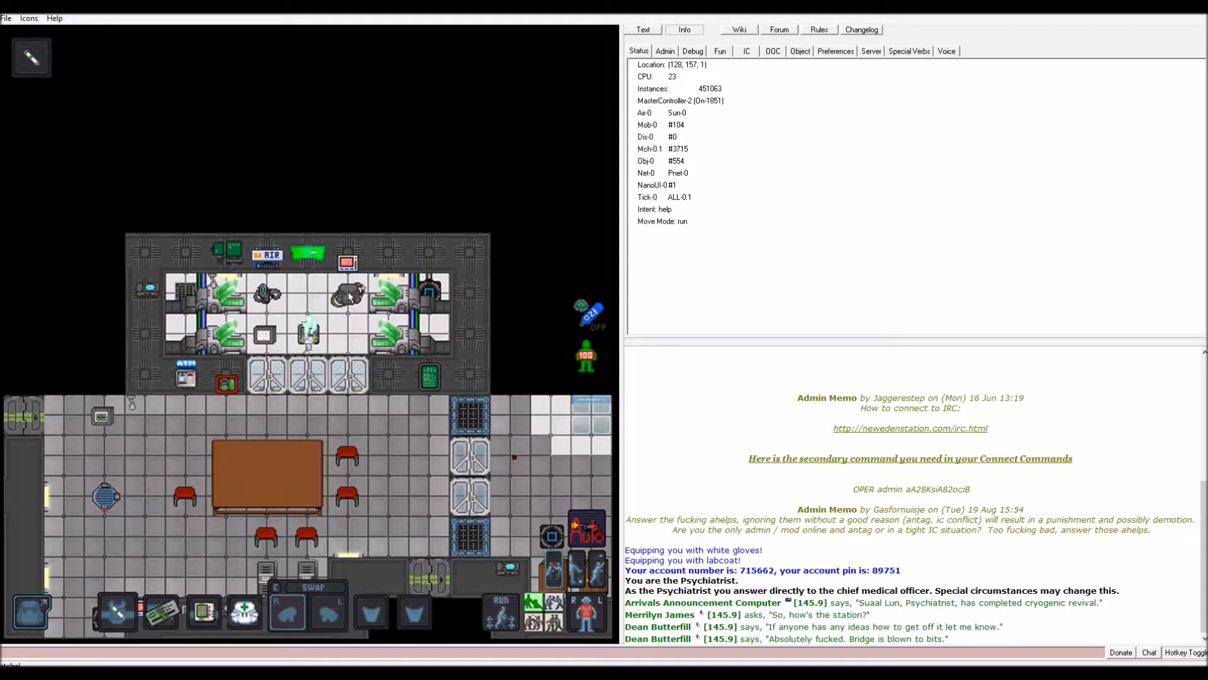
{"action": "left_click", "coordinate": [244, 616]}
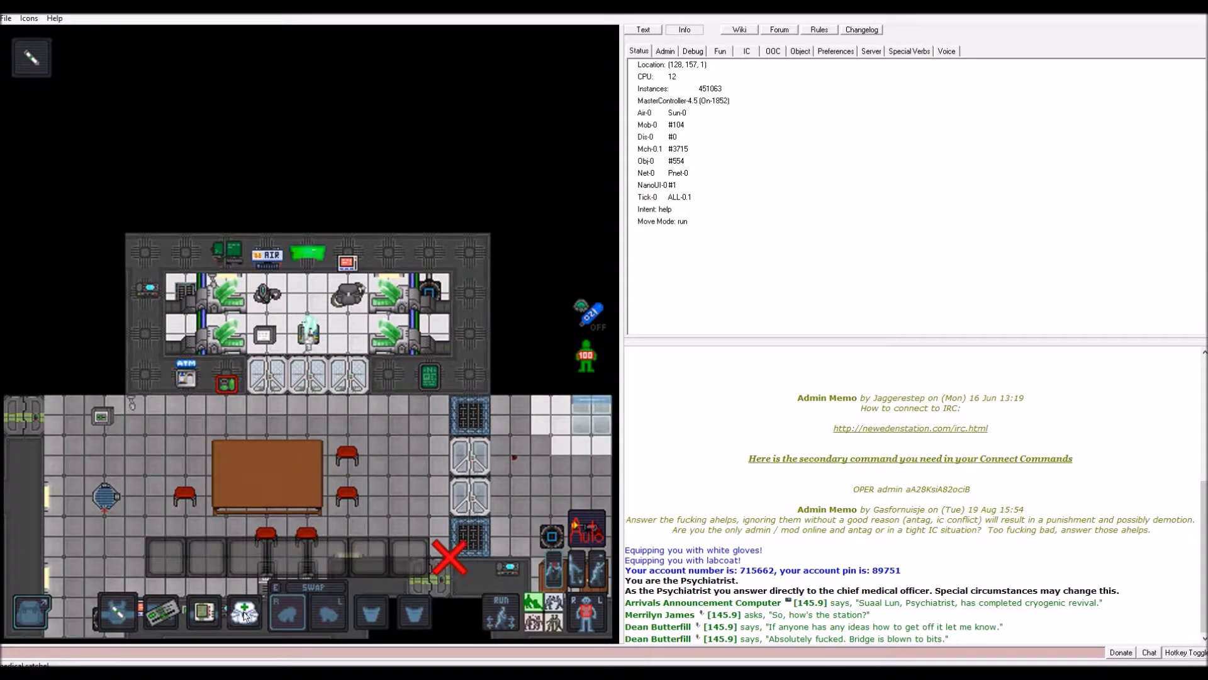
{"action": "left_click", "coordinate": [22, 616]}
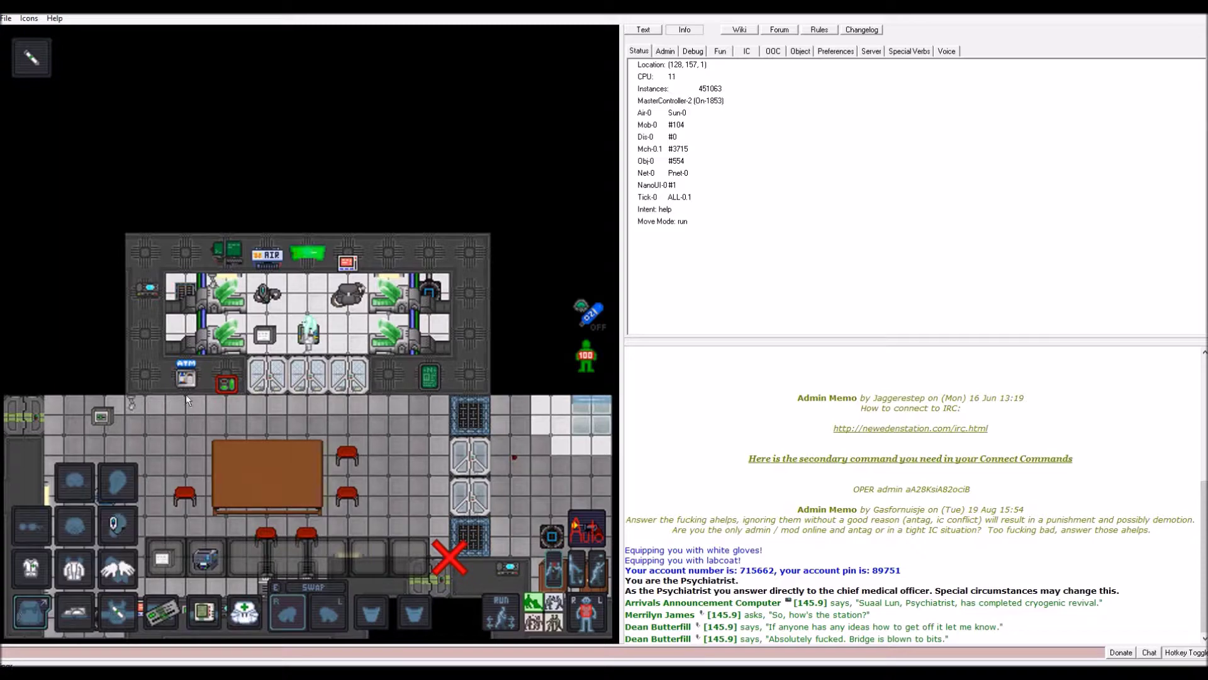
Pick up the floor bag, stash the handcuffs in the medical satchel, and walk south out of cryo.
{"action": "left_click", "coordinate": [276, 298]}
{"action": "left_click", "coordinate": [257, 558]}
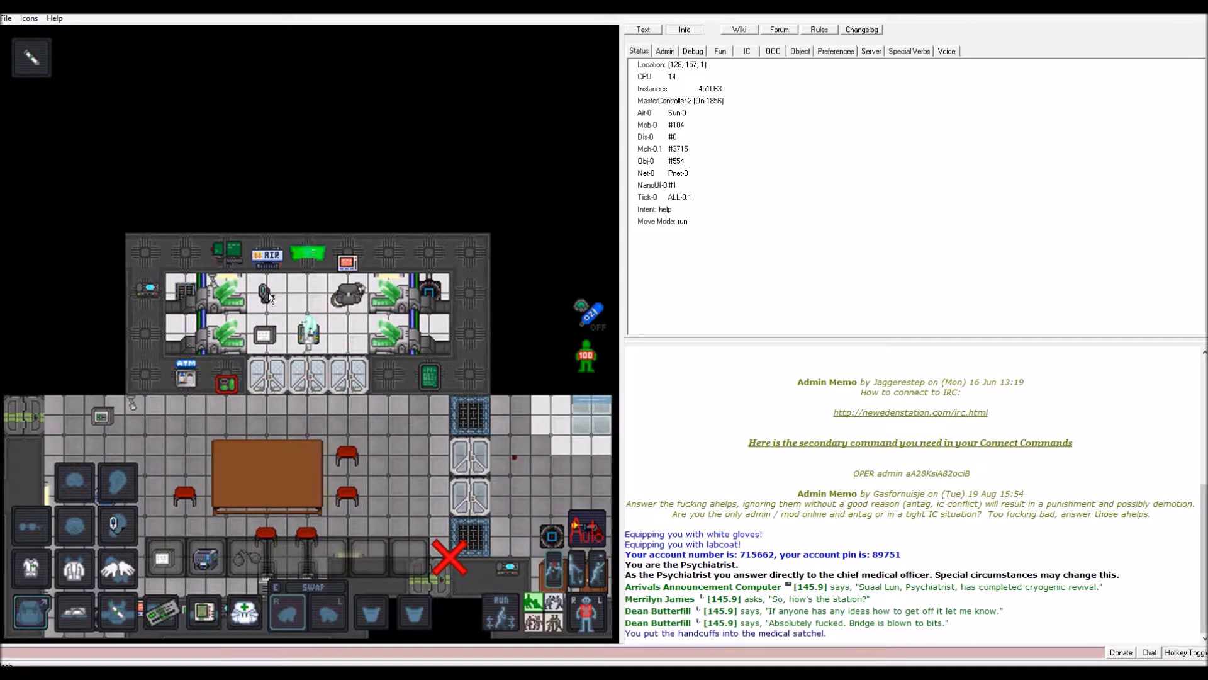
{"action": "left_click", "coordinate": [370, 614]}
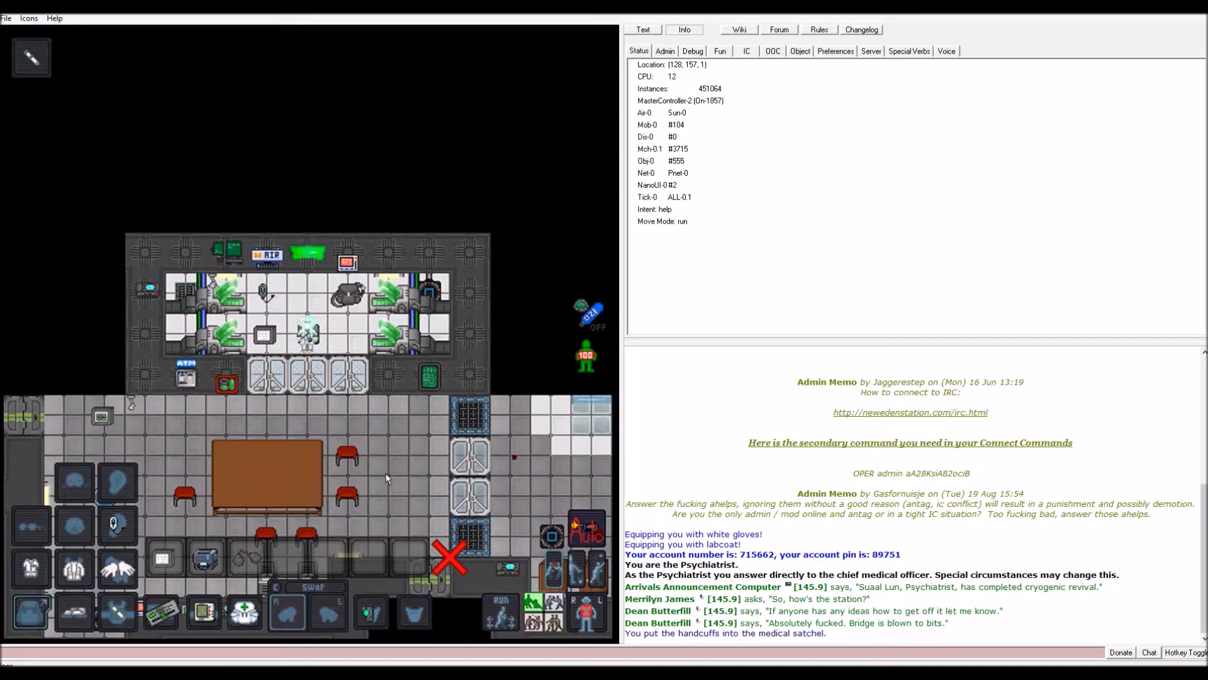
{"action": "key", "text": "Down"}
{"action": "key", "text": "Down"}
{"action": "key", "text": "Down"}
{"action": "key", "text": "Down"}
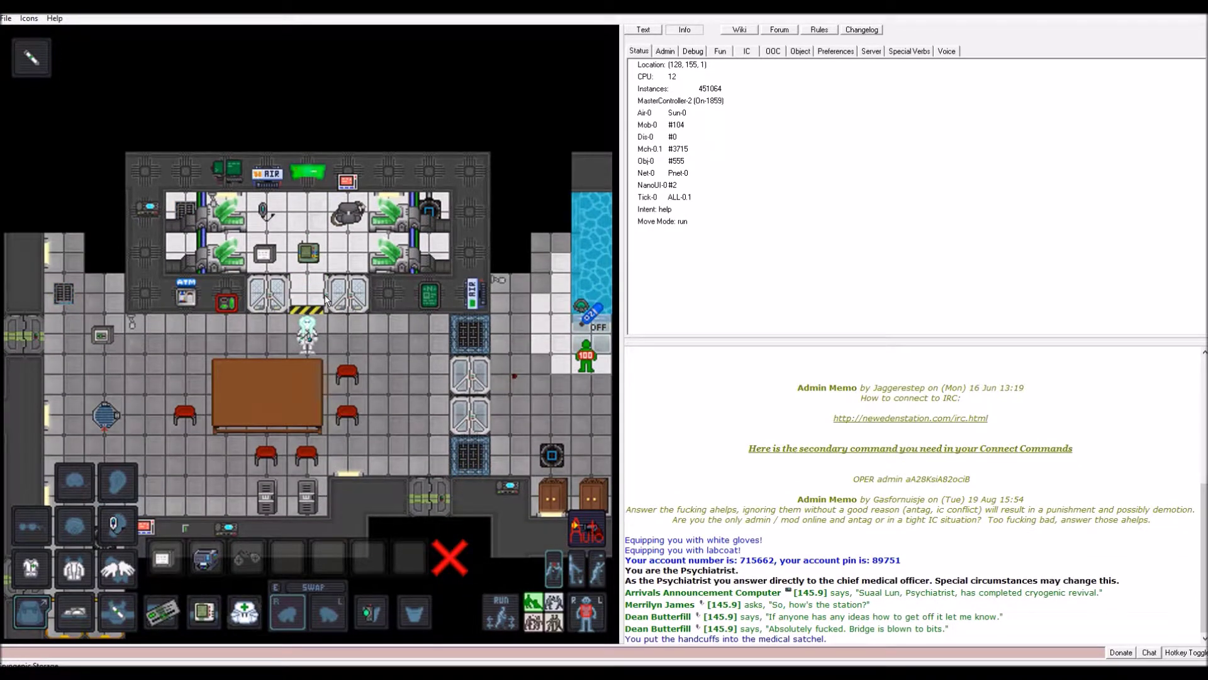
Walk left, down the narrow corridor, and into the shard-covered damaged hall.
{"action": "key", "text": "Left"}
{"action": "key", "text": "Left"}
{"action": "key", "text": "Left"}
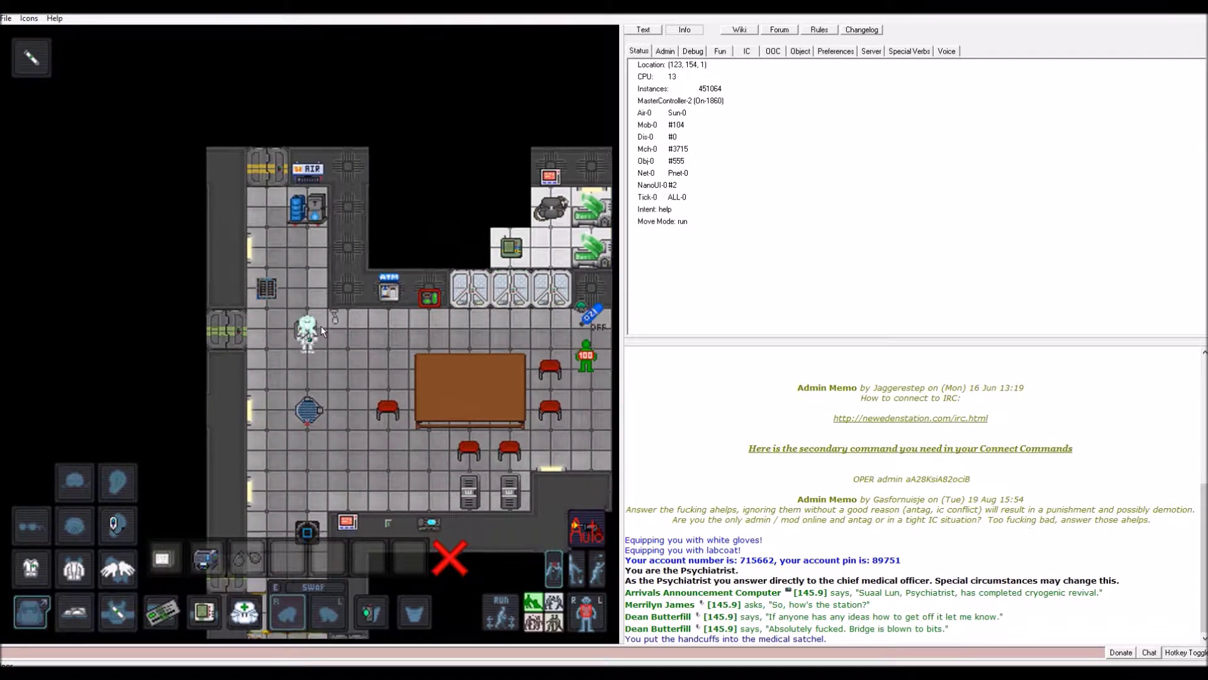
{"action": "key", "text": "Down"}
{"action": "key", "text": "Down"}
{"action": "key", "text": "Down"}
{"action": "key", "text": "Down"}
{"action": "key", "text": "Down"}
{"action": "key", "text": "Down"}
{"action": "key", "text": "Down"}
{"action": "key", "text": "Down"}
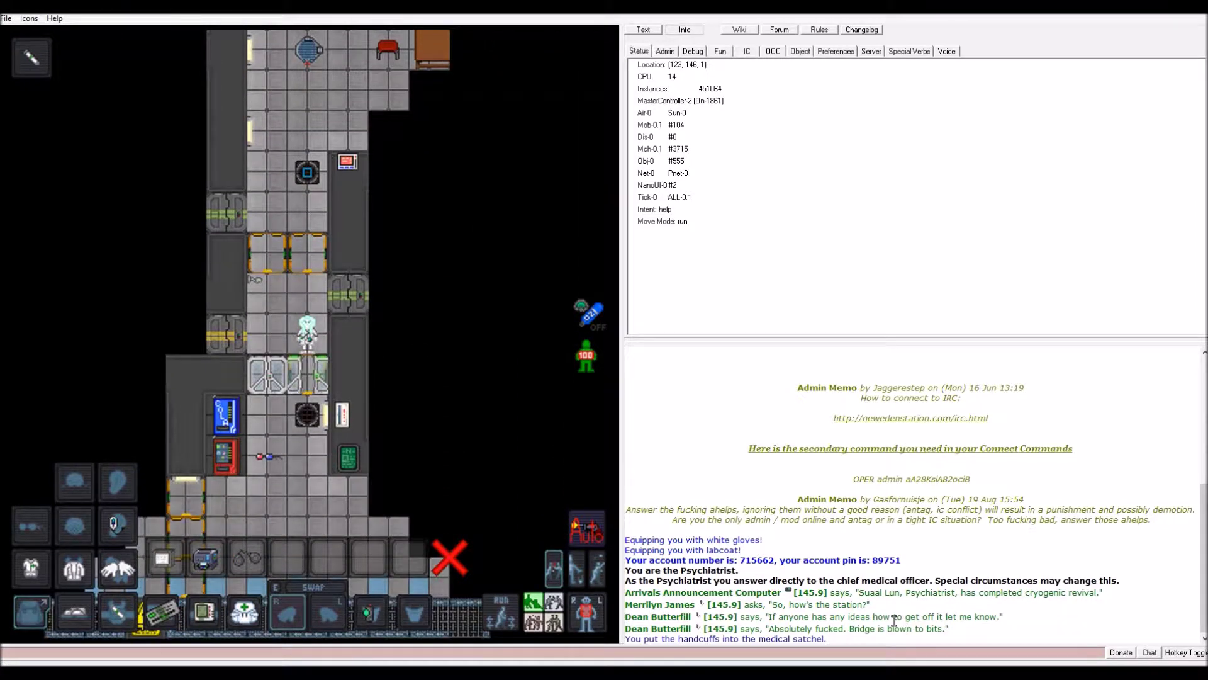
{"action": "key", "text": "Down"}
{"action": "key", "text": "Down"}
{"action": "key", "text": "Down"}
{"action": "key", "text": "Down"}
{"action": "key", "text": "Down"}
{"action": "key", "text": "Down"}
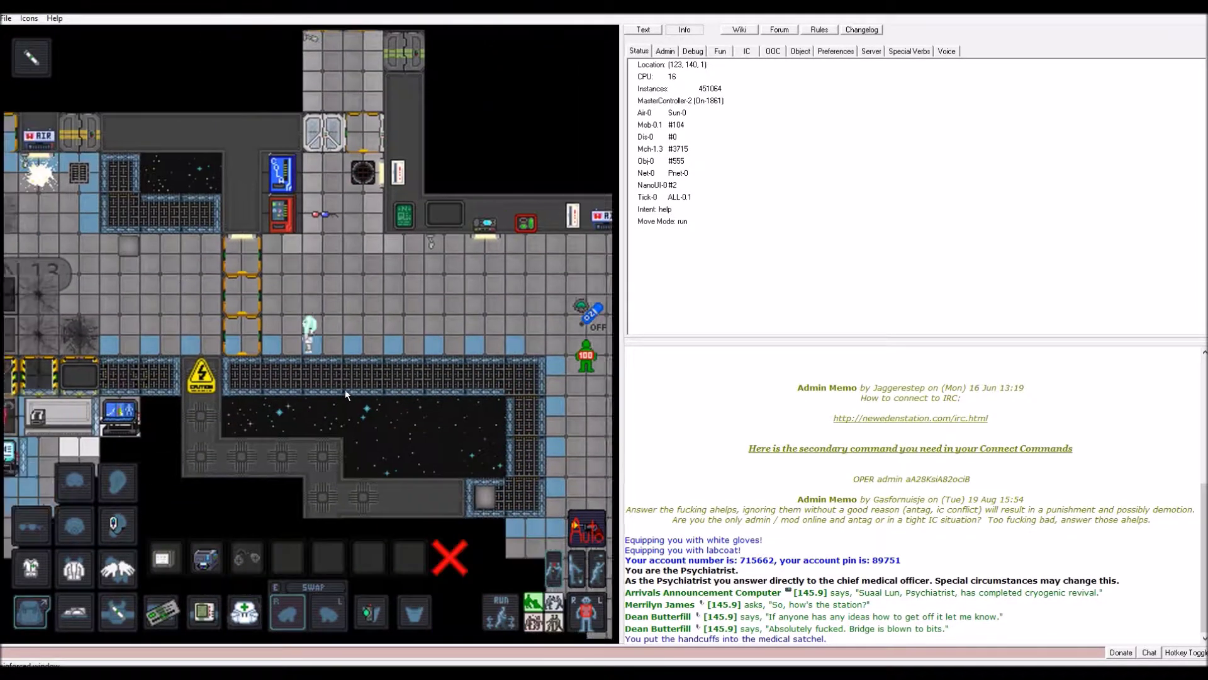
{"action": "key", "text": "Left"}
{"action": "key", "text": "Left"}
{"action": "key", "text": "Left"}
{"action": "key", "text": "Left"}
{"action": "key", "text": "Left"}
{"action": "key", "text": "Left"}
{"action": "key", "text": "Left"}
{"action": "key", "text": "Left"}
{"action": "key", "text": "Left"}
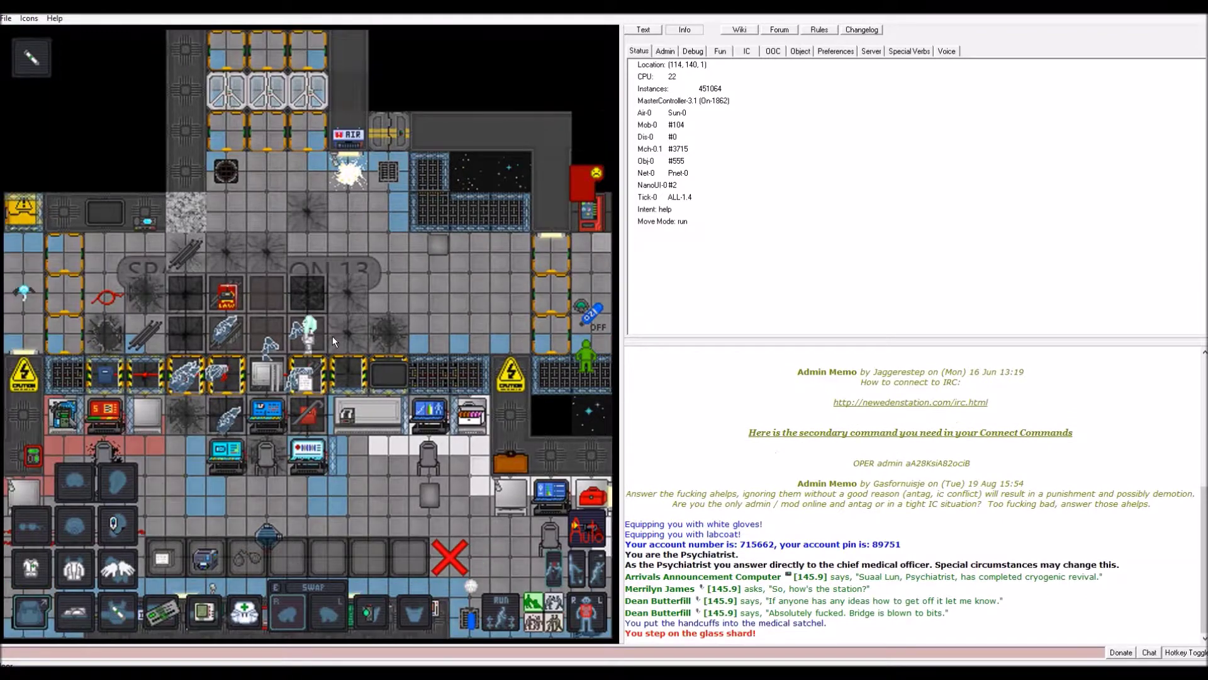
{"action": "key", "text": "Left"}
{"action": "key", "text": "Left"}
{"action": "key", "text": "Left"}
{"action": "key", "text": "Down"}
{"action": "key", "text": "Down"}
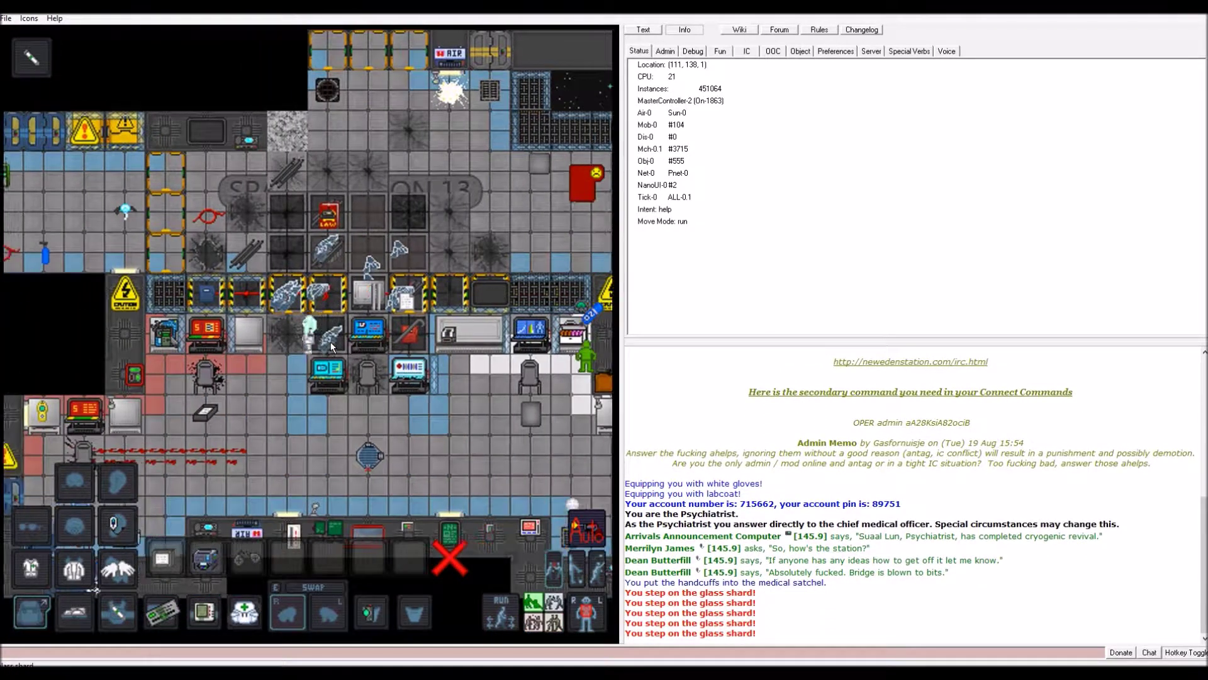
{"action": "key", "text": "Down"}
{"action": "key", "text": "Down"}
{"action": "key", "text": "Down"}
{"action": "key", "text": "Down"}
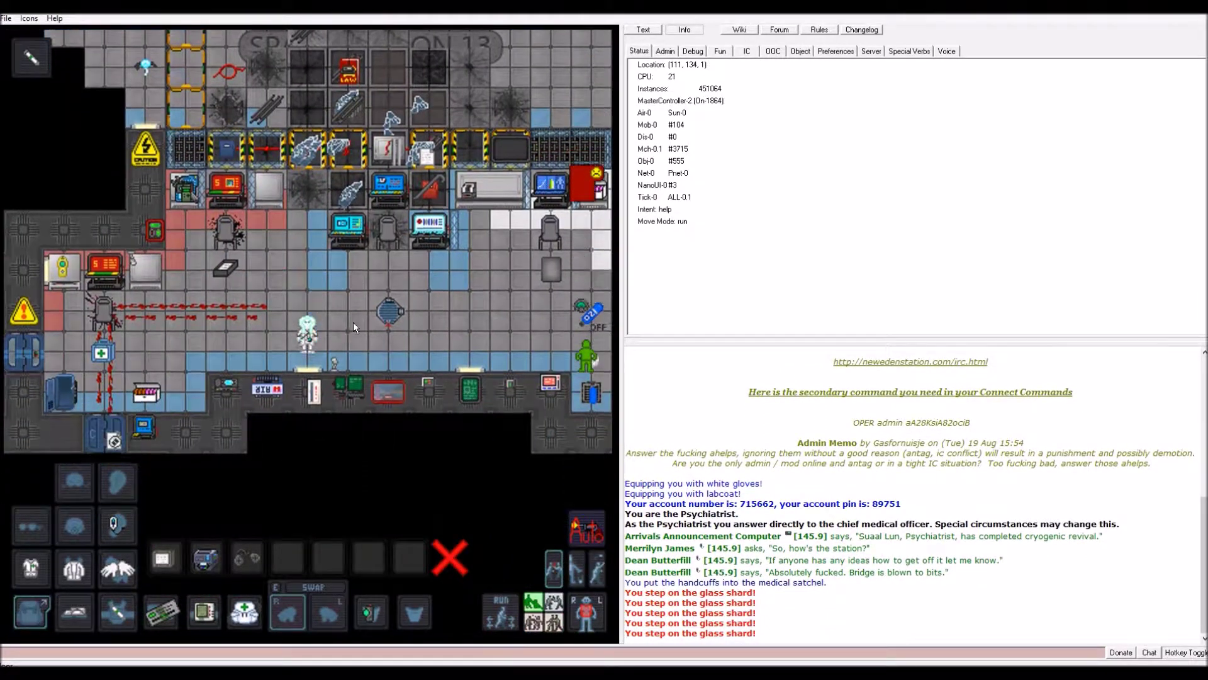
Walk north through the hall, west along the corridor and back east, then take an item from the satchel.
{"action": "key", "text": "Up"}
{"action": "key", "text": "Up"}
{"action": "key", "text": "Up"}
{"action": "key", "text": "Up"}
{"action": "key", "text": "Up"}
{"action": "key", "text": "Up"}
{"action": "key", "text": "Up"}
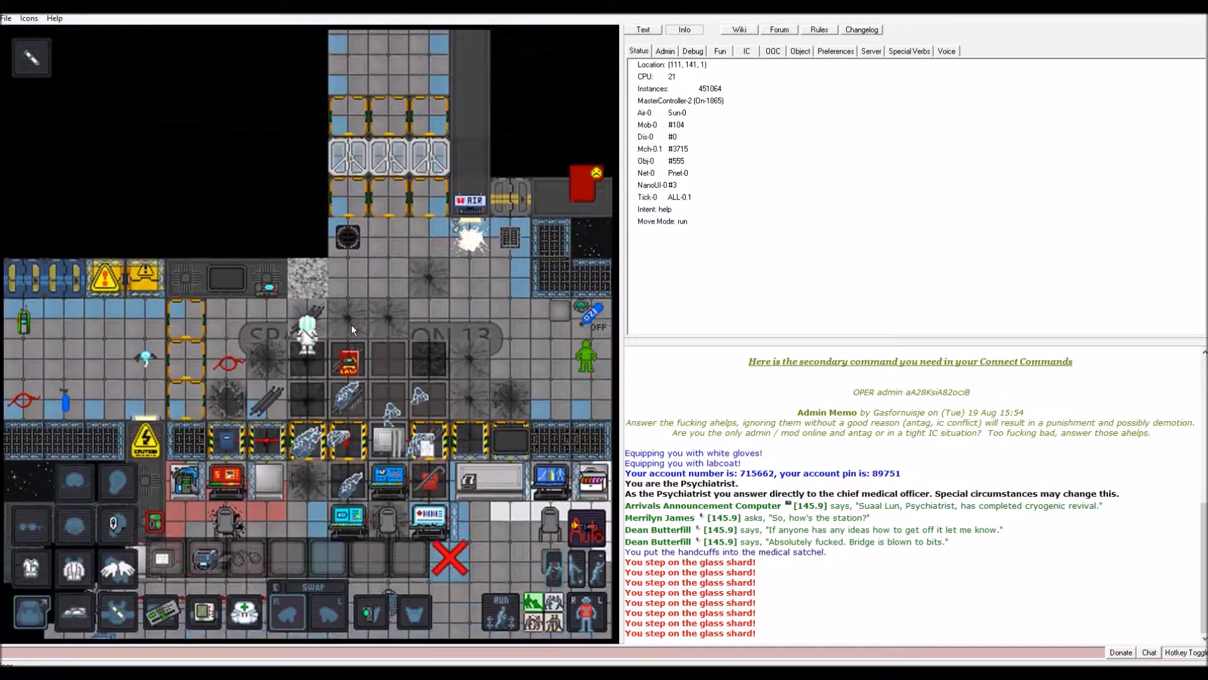
{"action": "key", "text": "Up"}
{"action": "key", "text": "Left"}
{"action": "key", "text": "Left"}
{"action": "key", "text": "Left"}
{"action": "key", "text": "Left"}
{"action": "key", "text": "Left"}
{"action": "key", "text": "Left"}
{"action": "key", "text": "Left"}
{"action": "key", "text": "Left"}
{"action": "key", "text": "Left"}
{"action": "key", "text": "Left"}
{"action": "key", "text": "Left"}
{"action": "key", "text": "Left"}
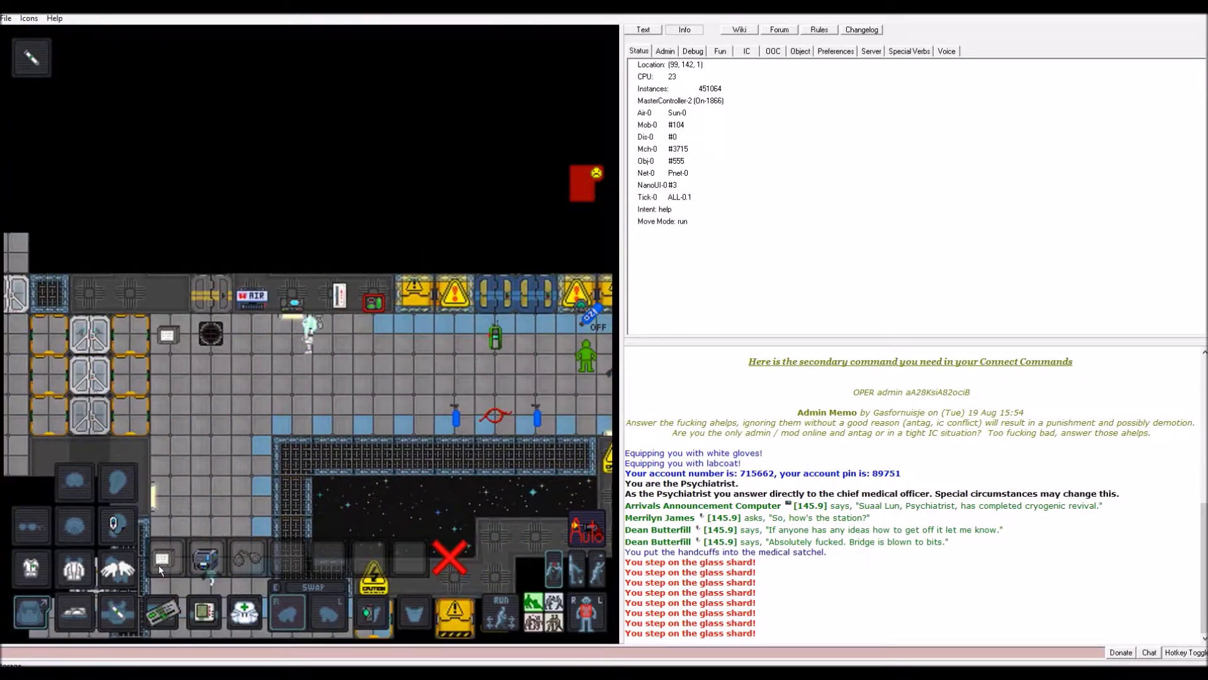
{"action": "key", "text": "Right"}
{"action": "key", "text": "Right"}
{"action": "key", "text": "Right"}
{"action": "key", "text": "Right"}
{"action": "key", "text": "Right"}
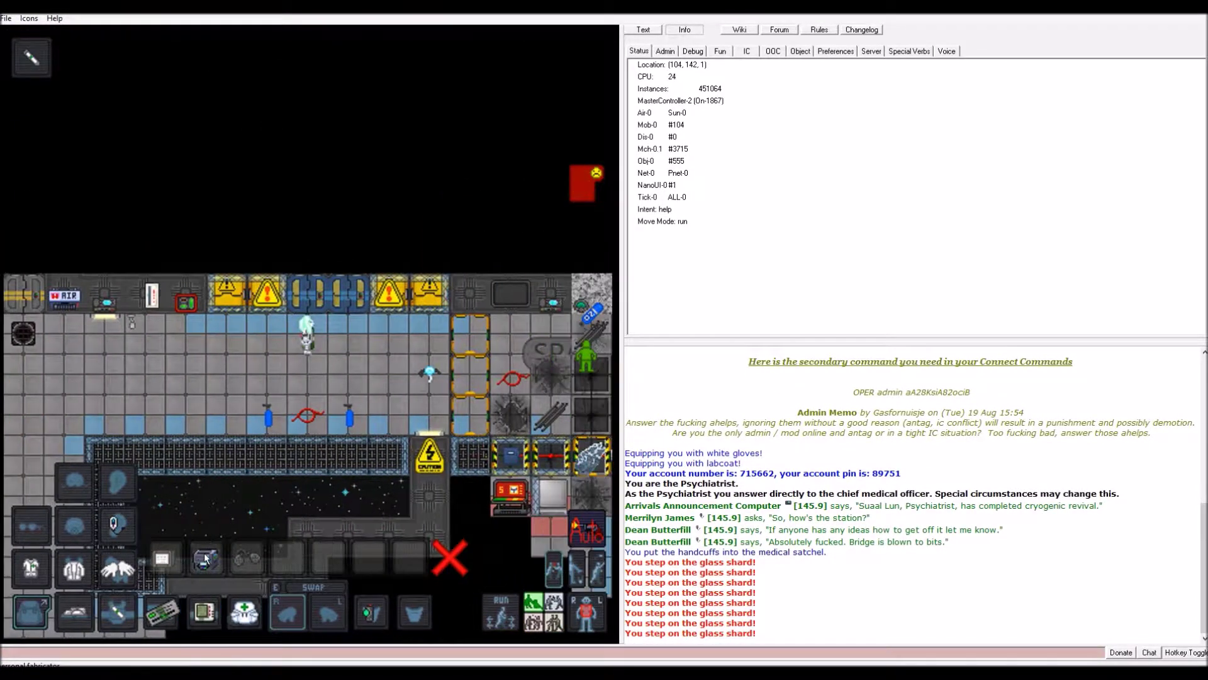
{"action": "left_click", "coordinate": [204, 553]}
Put the personal fabricator into the medical satchel while walking east toward the hall.
{"action": "left_click", "coordinate": [503, 443]}
{"action": "key", "text": "Right"}
{"action": "key", "text": "Right"}
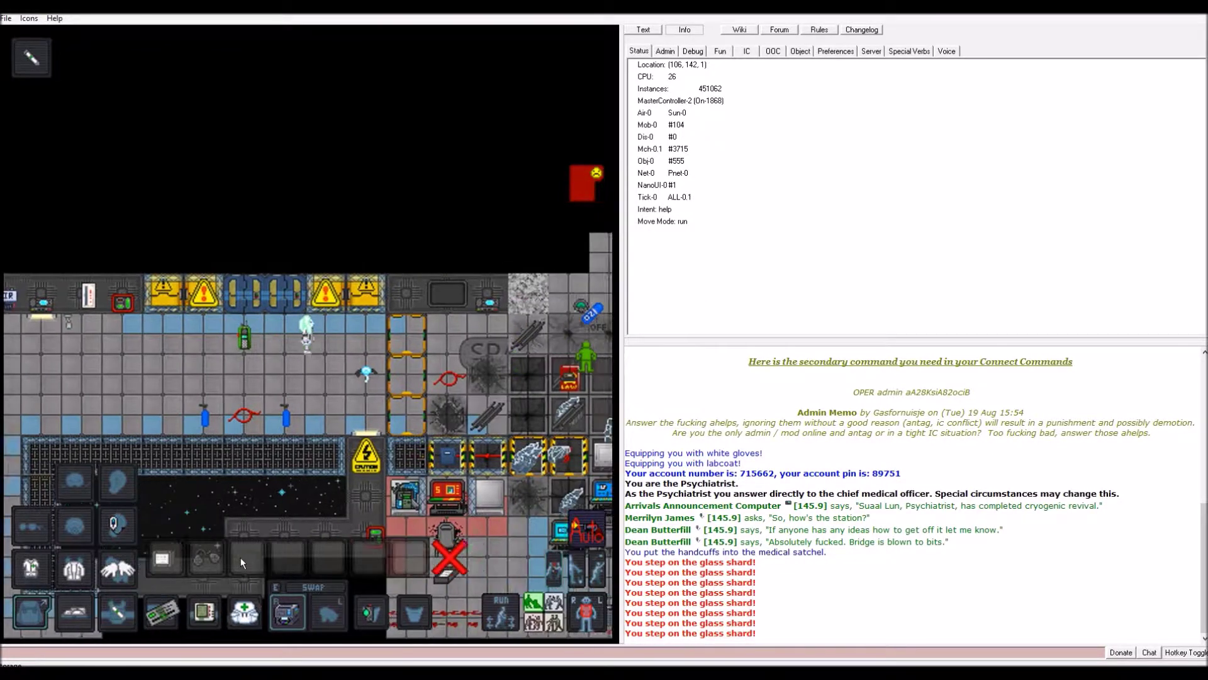
{"action": "left_click", "coordinate": [241, 557]}
{"action": "key", "text": "Right"}
{"action": "key", "text": "Right"}
{"action": "key", "text": "Right"}
{"action": "key", "text": "Right"}
{"action": "key", "text": "Down"}
{"action": "key", "text": "Down"}
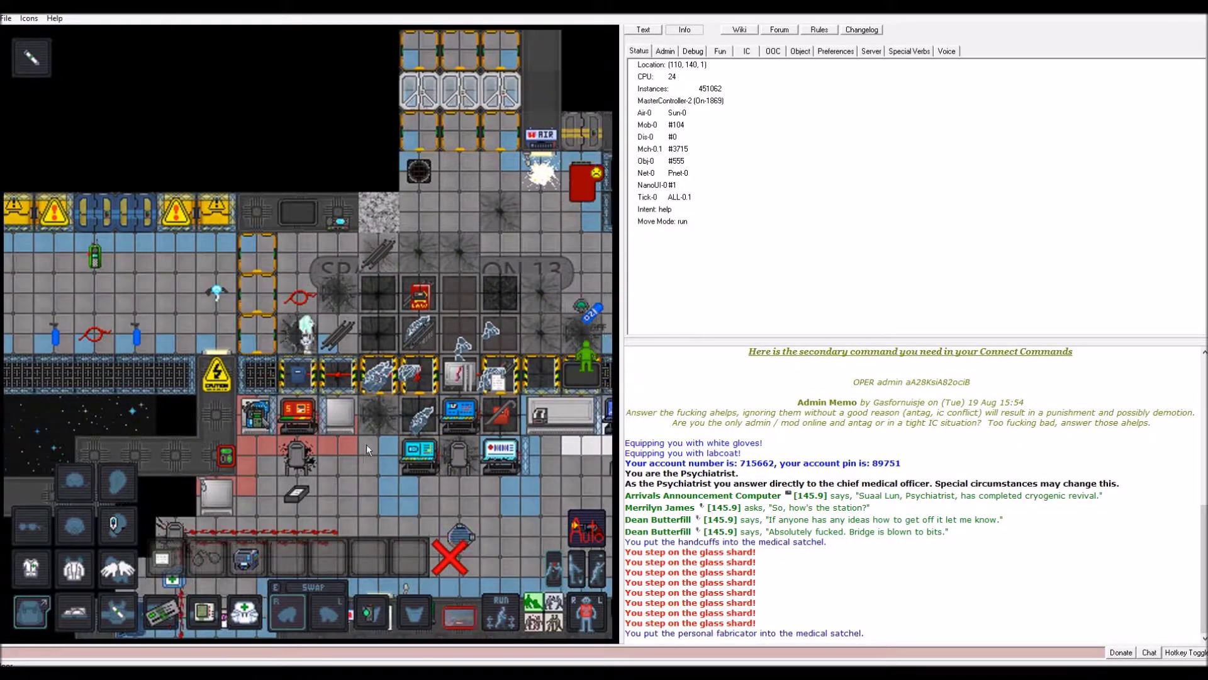
{"action": "key", "text": "Right"}
{"action": "key", "text": "Right"}
{"action": "key", "text": "Right"}
{"action": "key", "text": "Right"}
Walk back west to the emergency shutter and force it open with the crowbar.
{"action": "key", "text": "Up"}
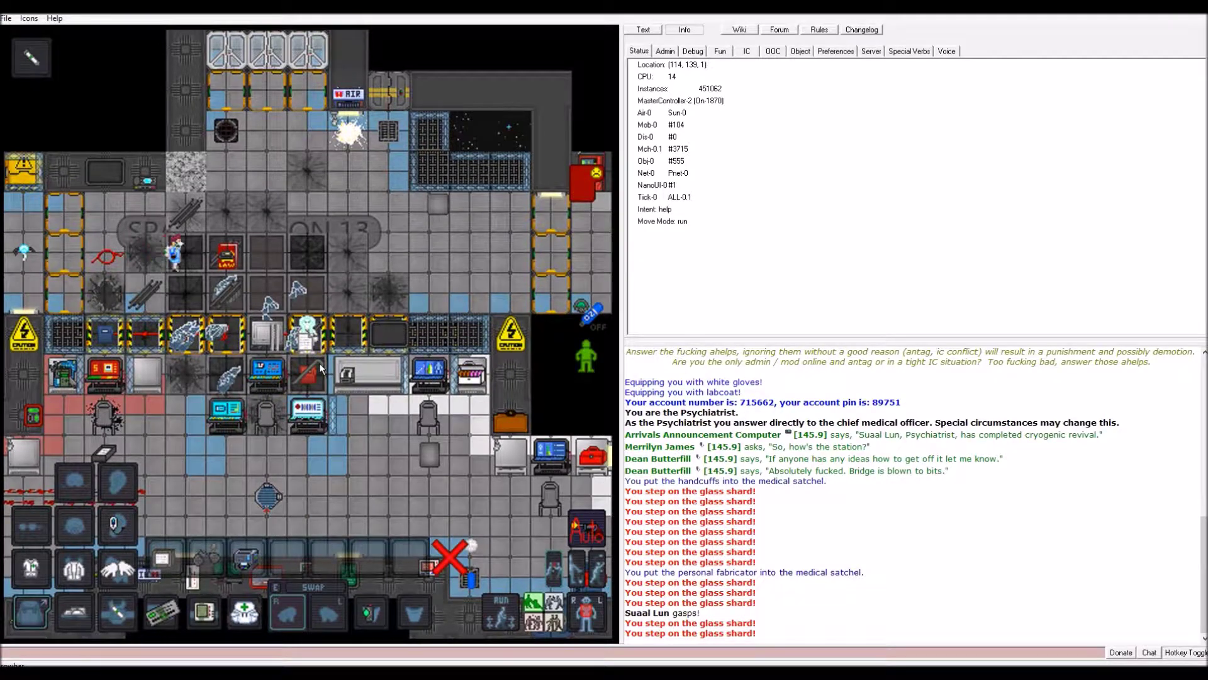
{"action": "key", "text": "Left"}
{"action": "key", "text": "Left"}
{"action": "key", "text": "Left"}
{"action": "key", "text": "Left"}
{"action": "key", "text": "Left"}
{"action": "key", "text": "Left"}
{"action": "key", "text": "Down"}
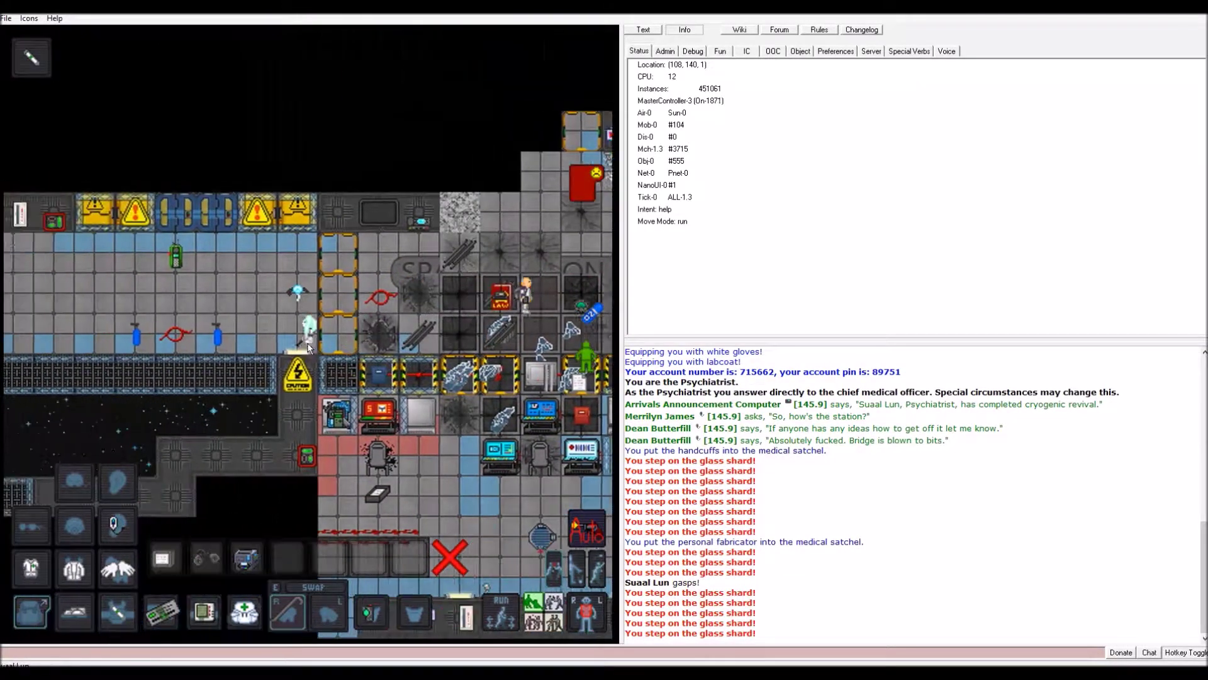
{"action": "key", "text": "Left"}
{"action": "key", "text": "Left"}
{"action": "key", "text": "Left"}
{"action": "key", "text": "Down"}
{"action": "key", "text": "Down"}
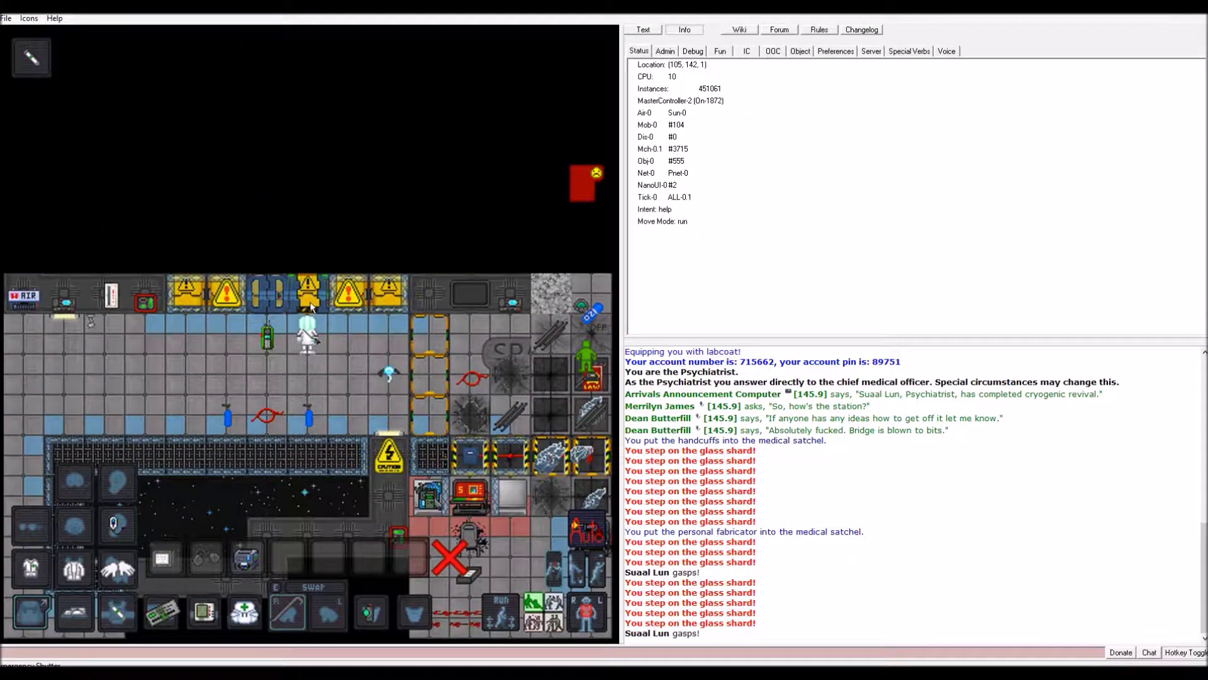
{"action": "left_click", "coordinate": [310, 306]}
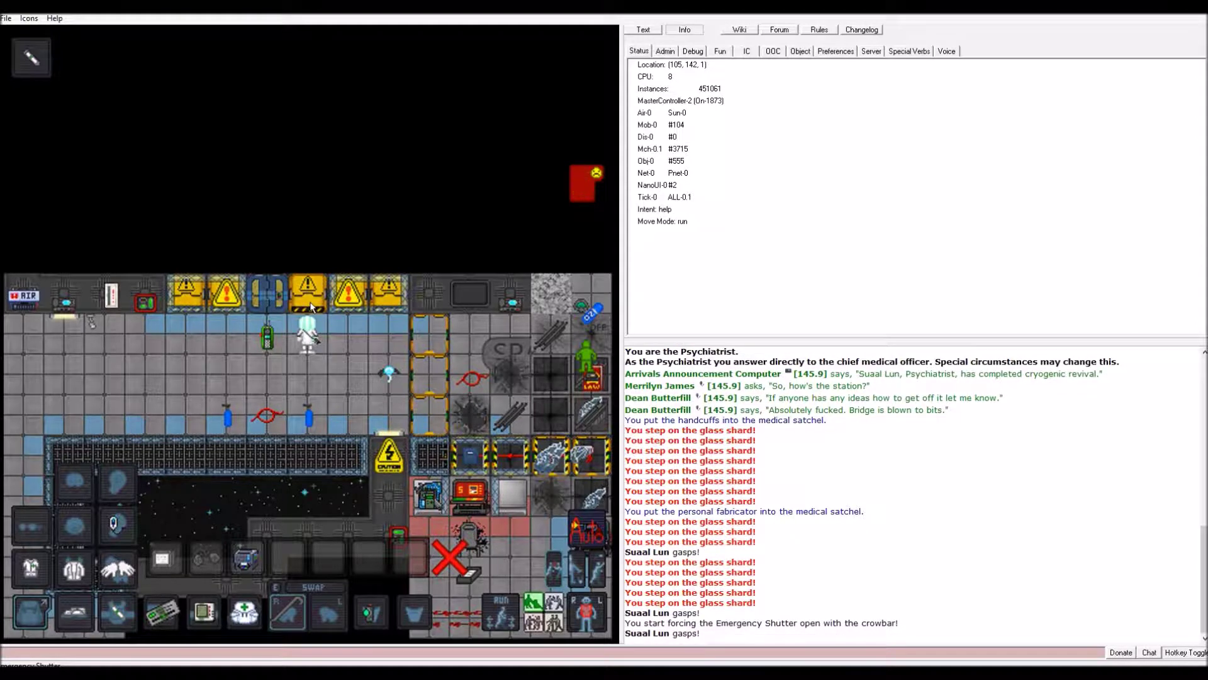
Stow the crowbar in the satchel, pass the shutter, and slot the ID card into the PDA.
{"action": "left_click", "coordinate": [286, 557]}
{"action": "key", "text": "Up"}
{"action": "key", "text": "Up"}
{"action": "key", "text": "Up"}
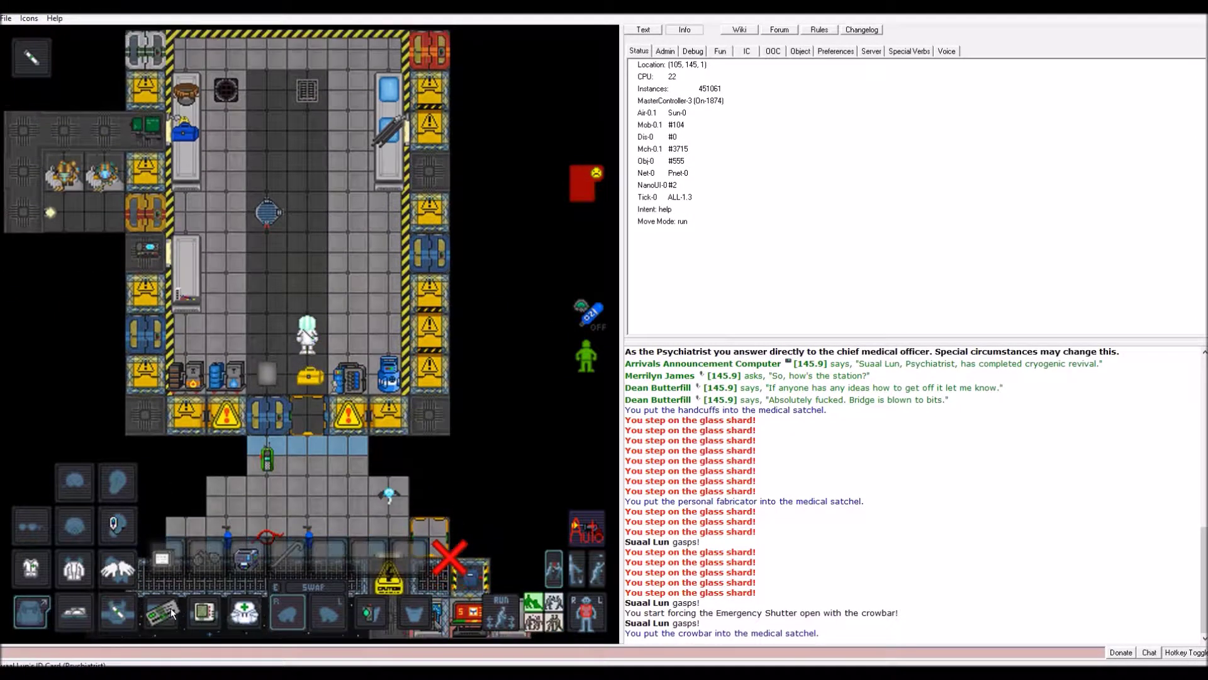
{"action": "left_click", "coordinate": [205, 612]}
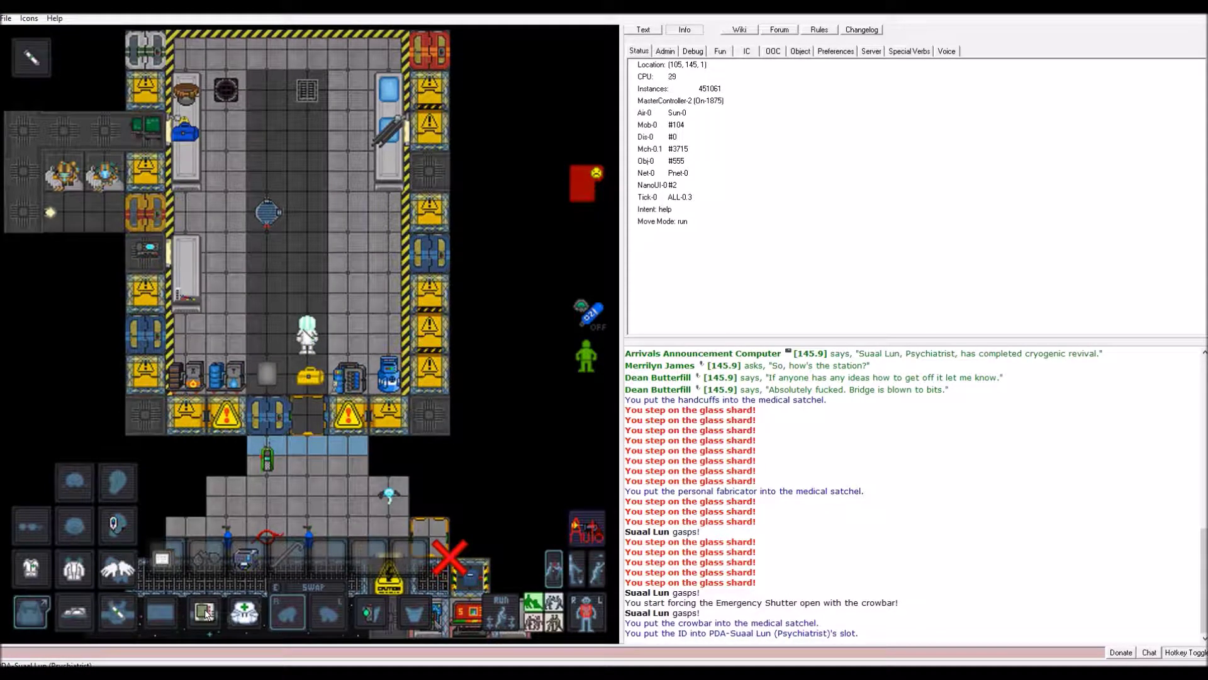
{"action": "left_click", "coordinate": [282, 559]}
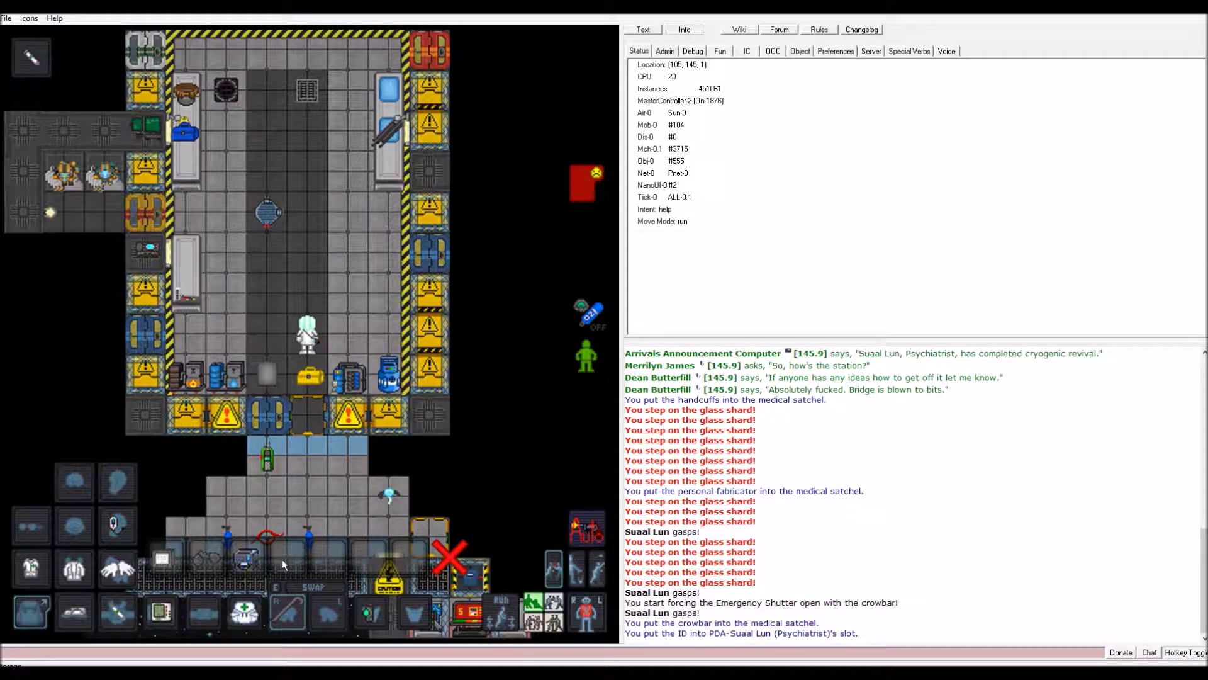
Walk north-east into the storage room and put on the headset from the satchel.
{"action": "key", "text": "Up"}
{"action": "key", "text": "Right"}
{"action": "key", "text": "Right"}
{"action": "key", "text": "Up"}
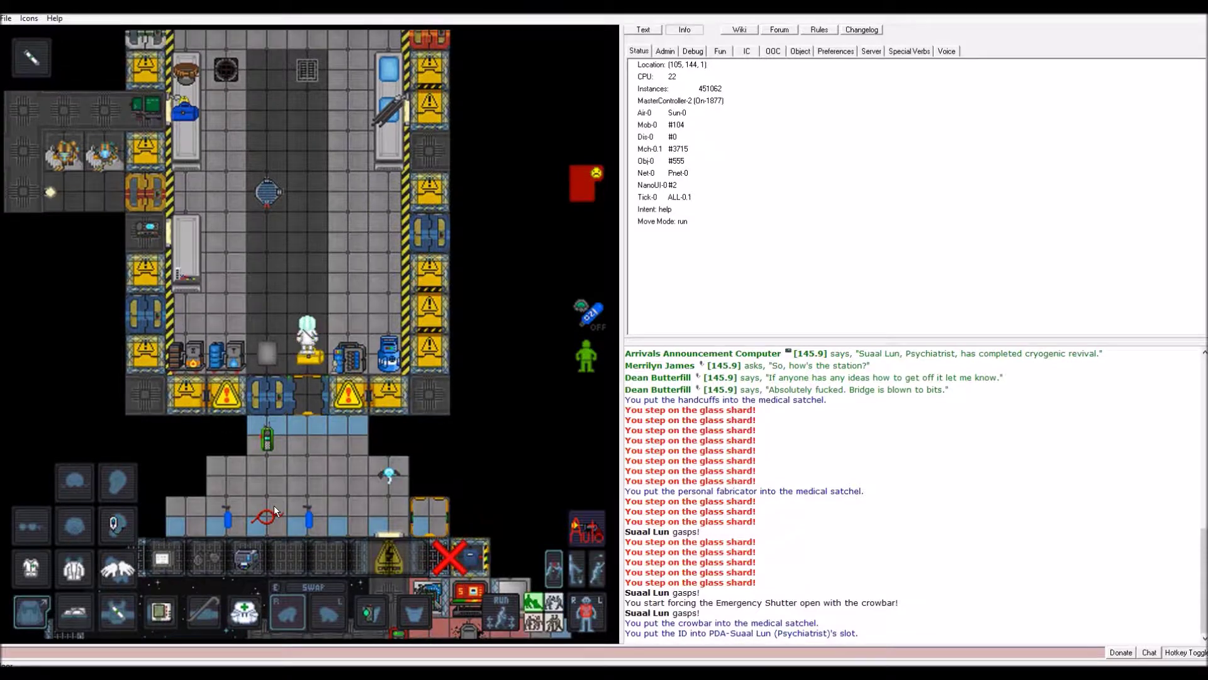
{"action": "left_click", "coordinate": [284, 613]}
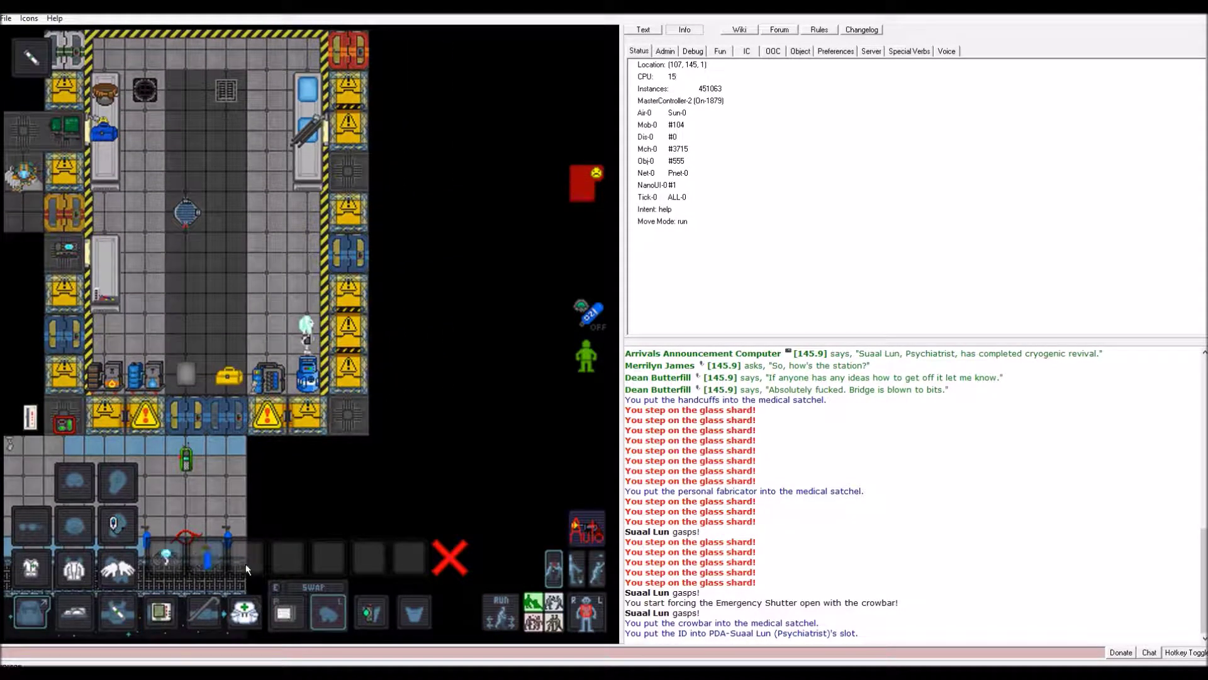
{"action": "left_click", "coordinate": [168, 552]}
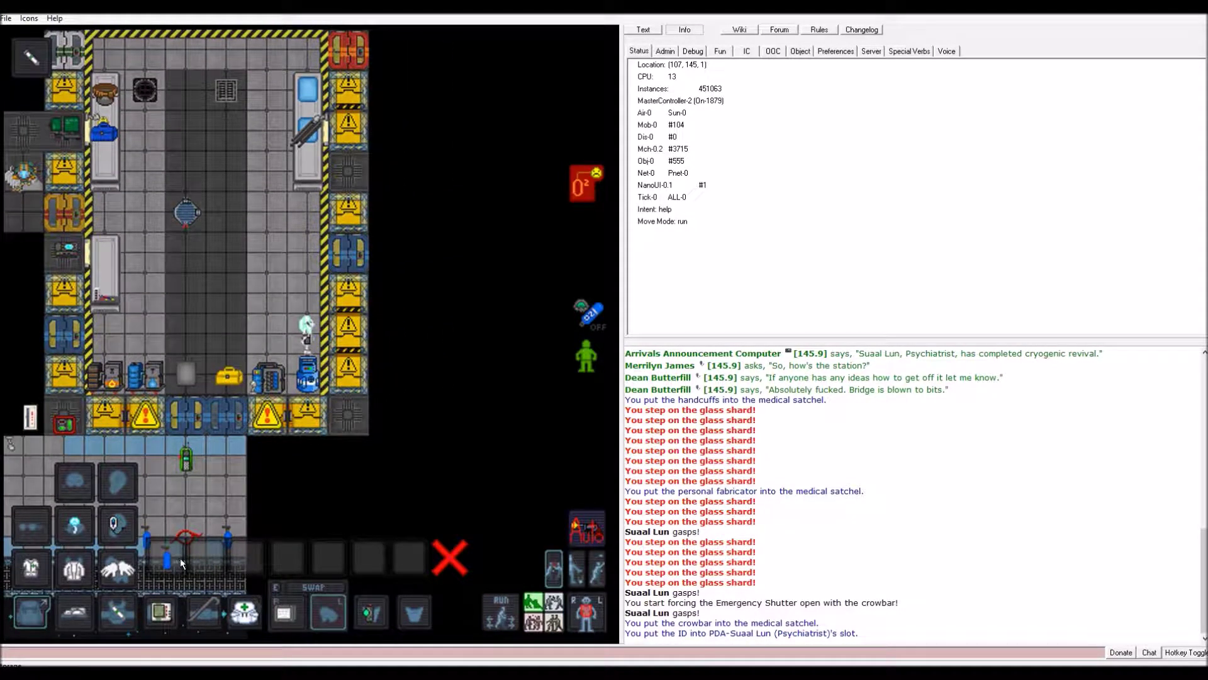
Open the O2 canister's release valve at the 1013 kPa maximum and eject its emergency tank.
{"action": "left_click", "coordinate": [307, 379]}
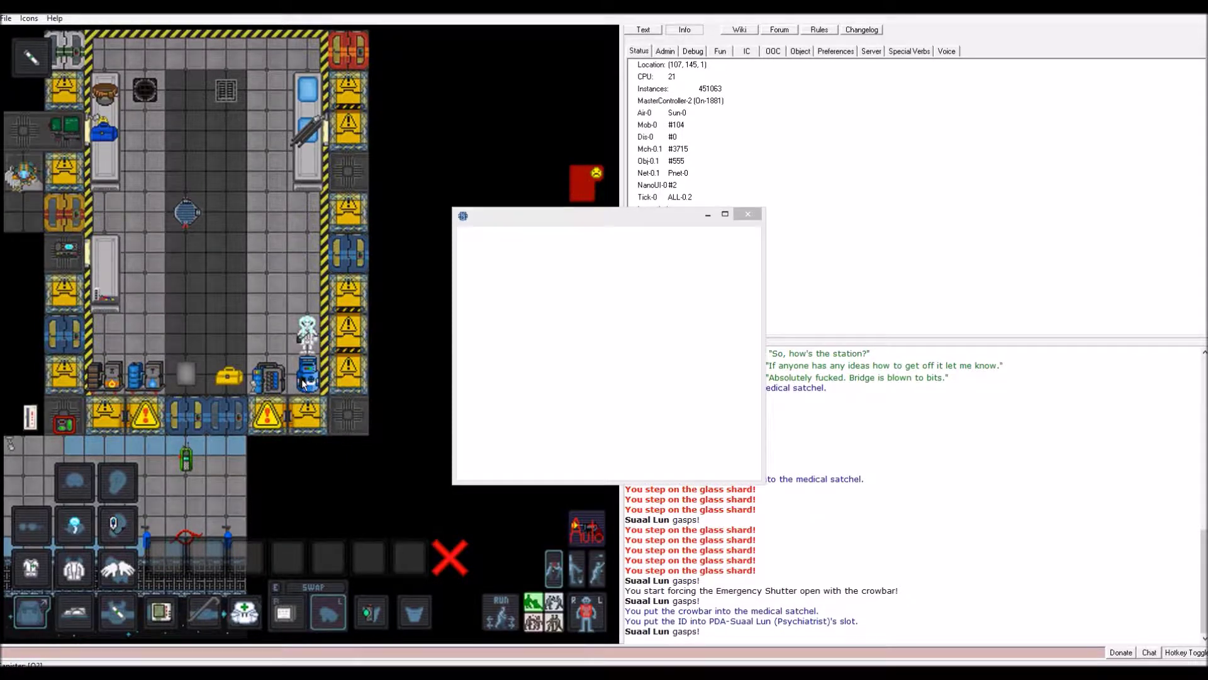
{"action": "left_click", "coordinate": [575, 441]}
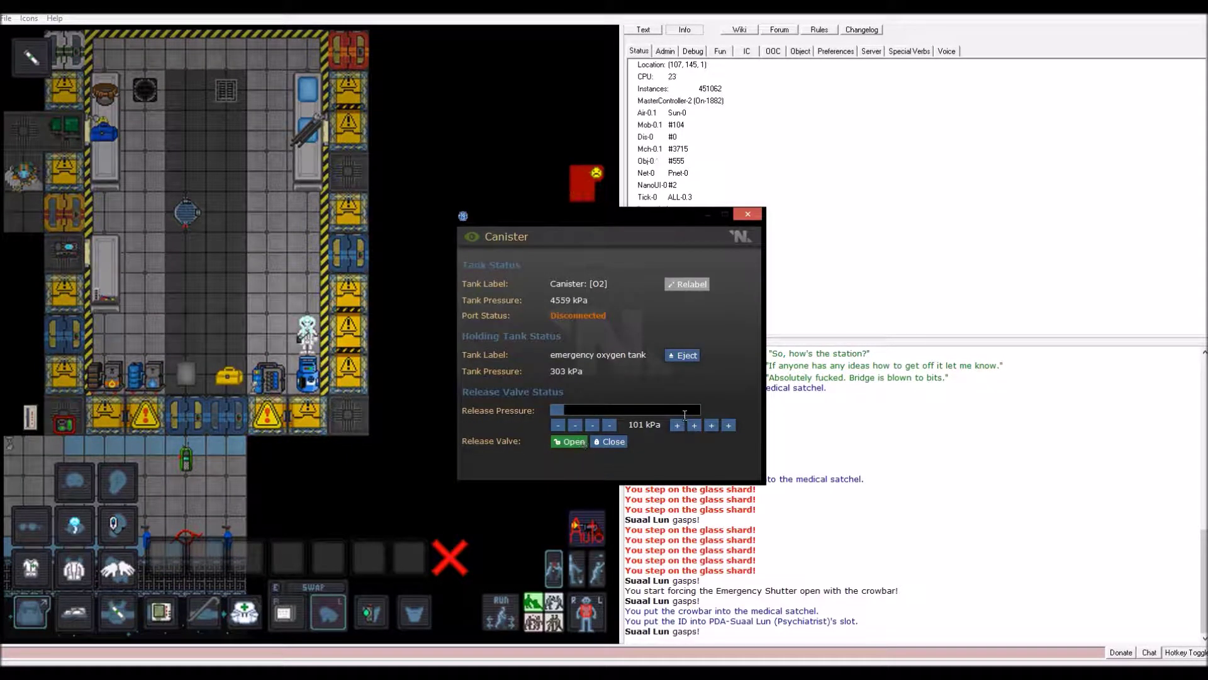
{"action": "left_click", "coordinate": [730, 425]}
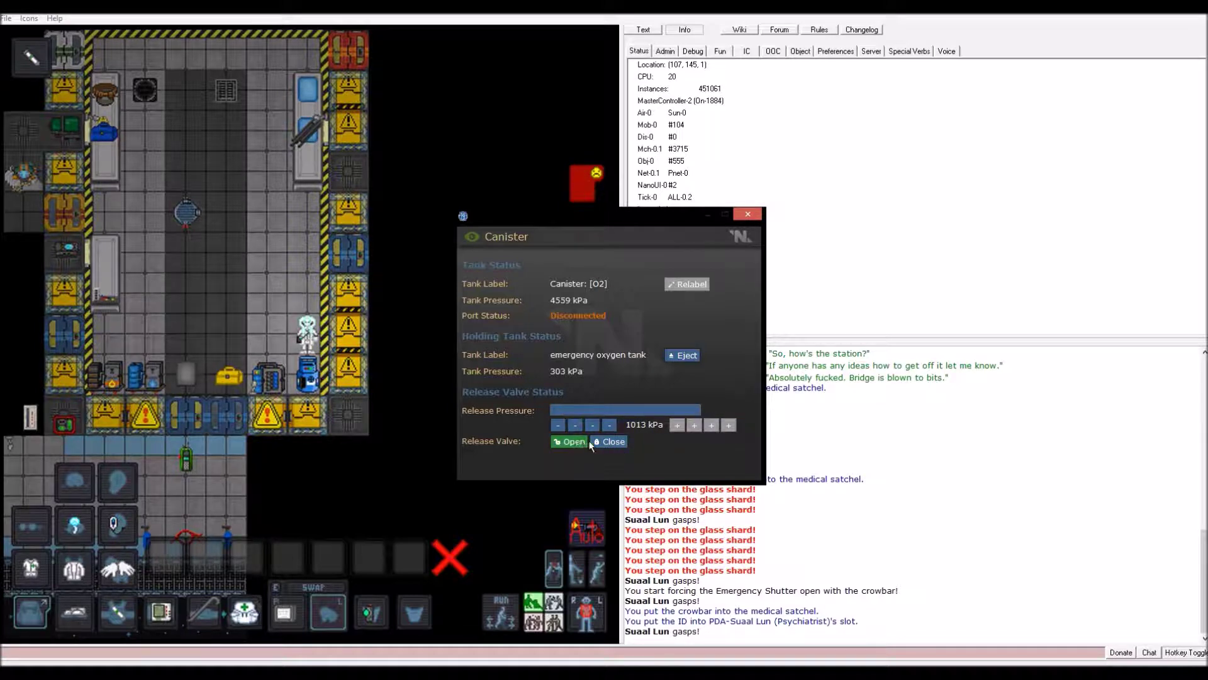
{"action": "left_click", "coordinate": [678, 356]}
{"action": "left_click", "coordinate": [748, 214]}
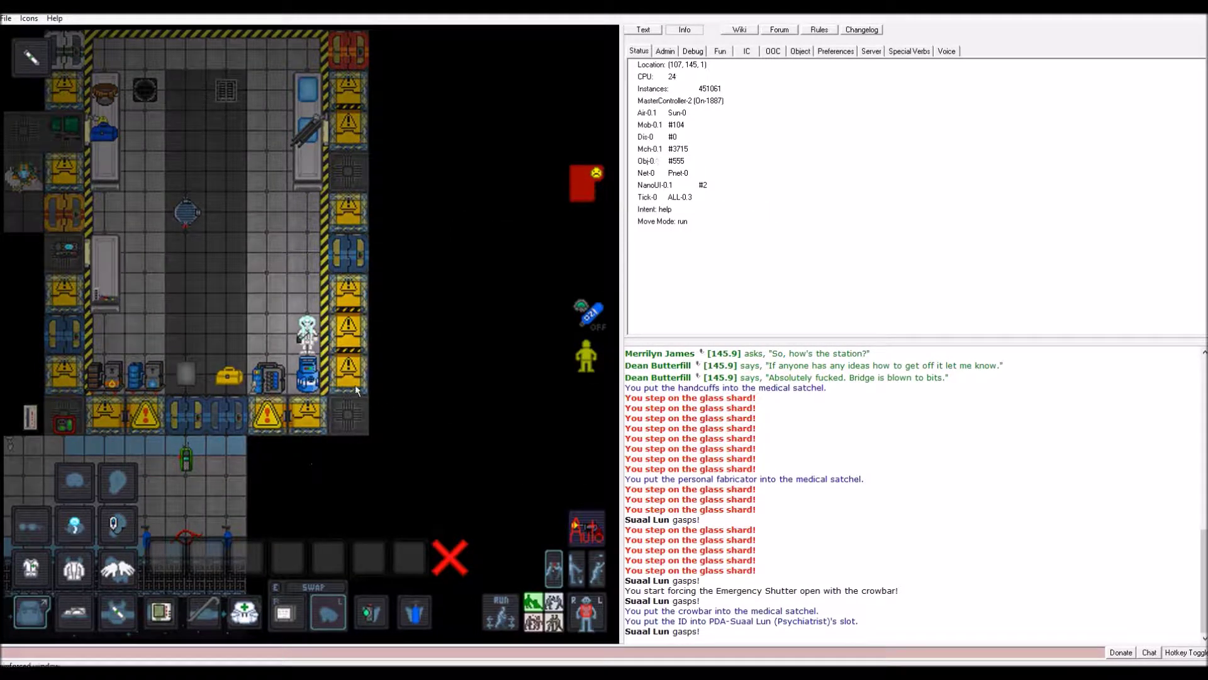
{"action": "left_click", "coordinate": [306, 377]}
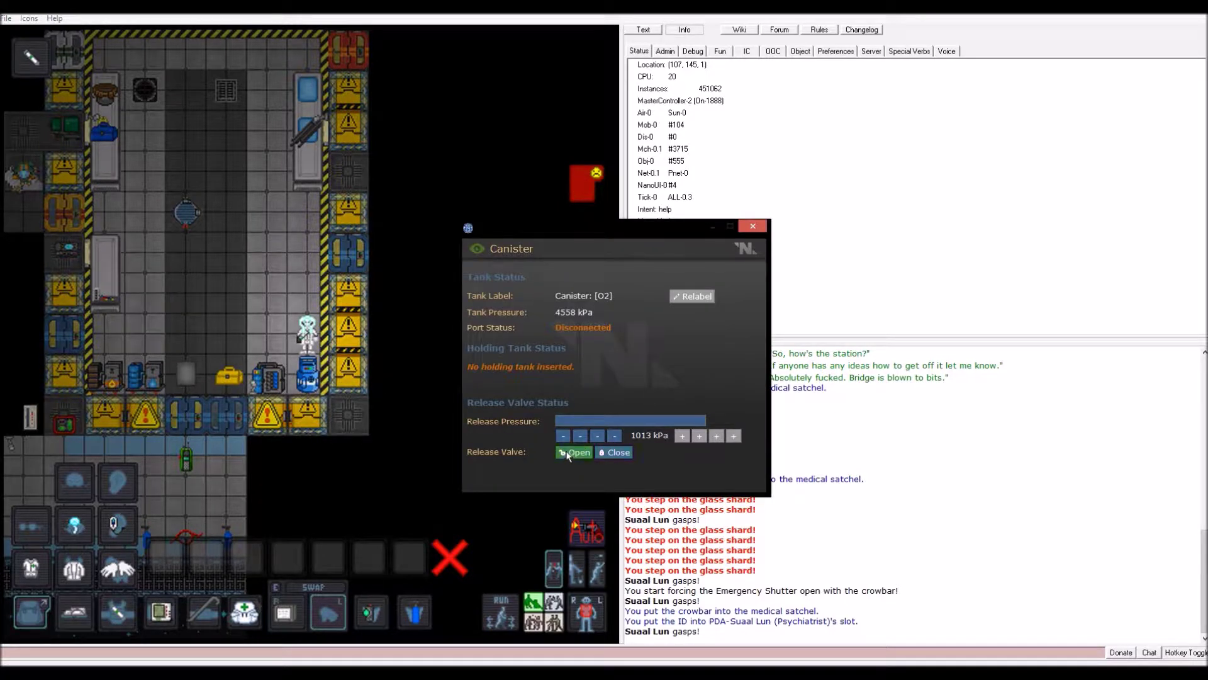
{"action": "left_click", "coordinate": [753, 230]}
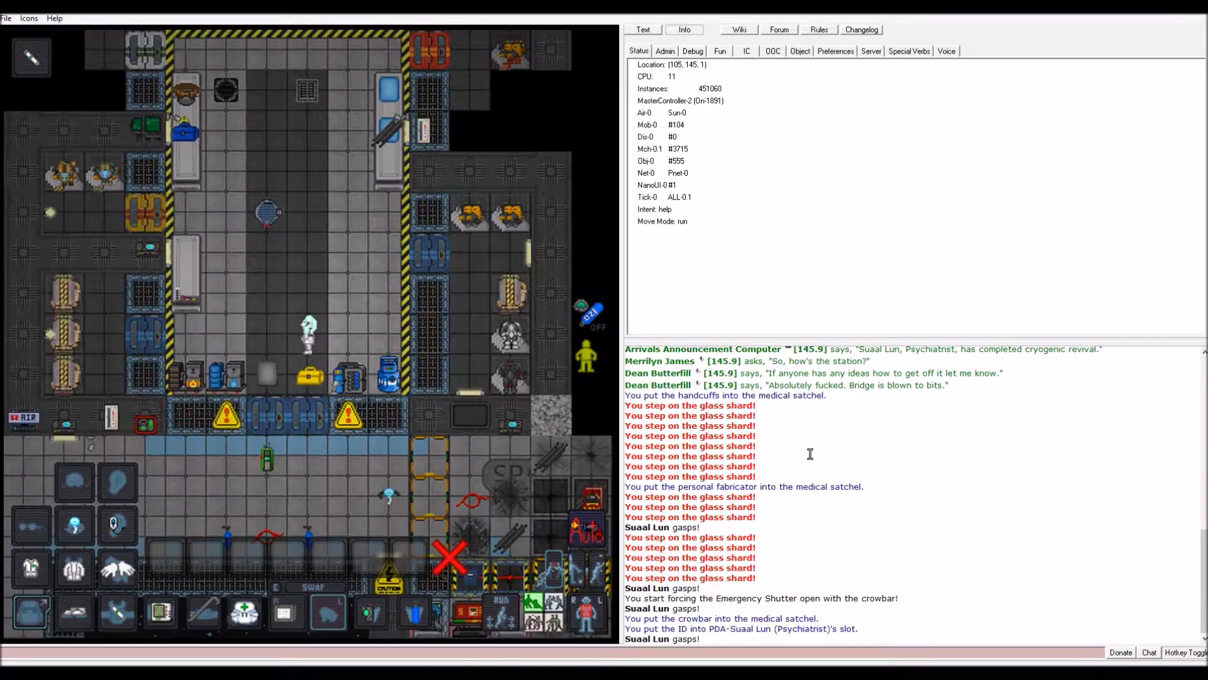
Verify the oxygen canister reads 0 kPa, then walk back west and stow the box in the satchel.
{"action": "key", "text": "Right"}
{"action": "key", "text": "Right"}
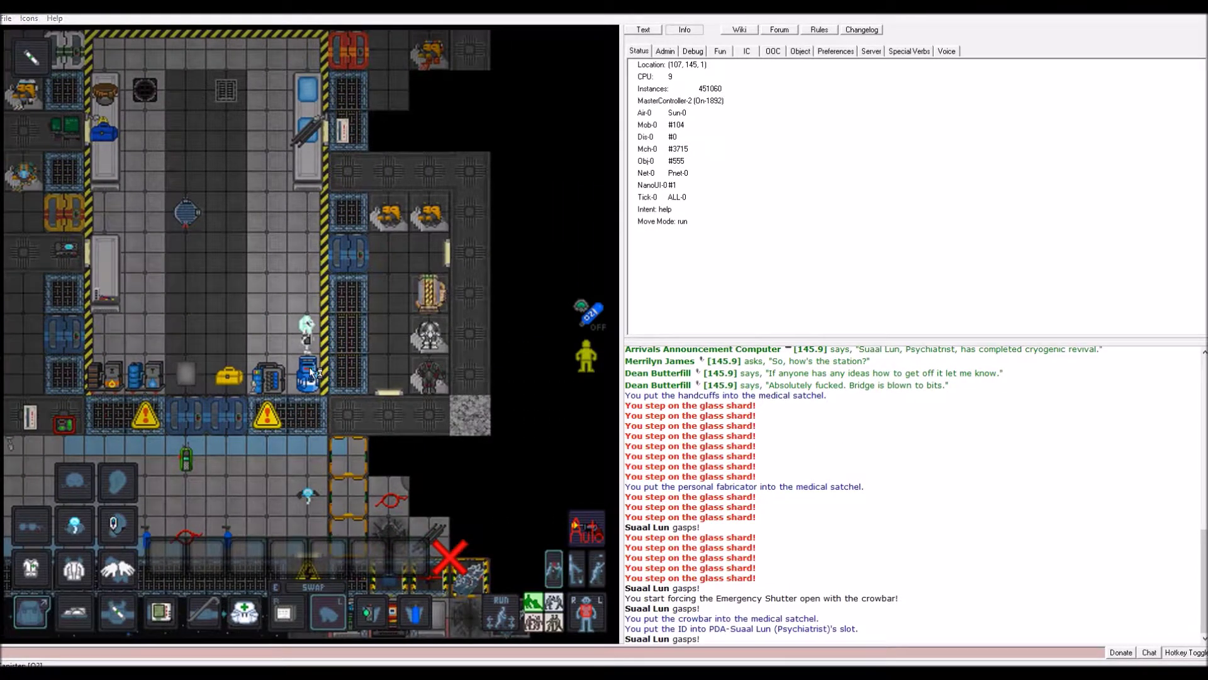
{"action": "left_click", "coordinate": [309, 366]}
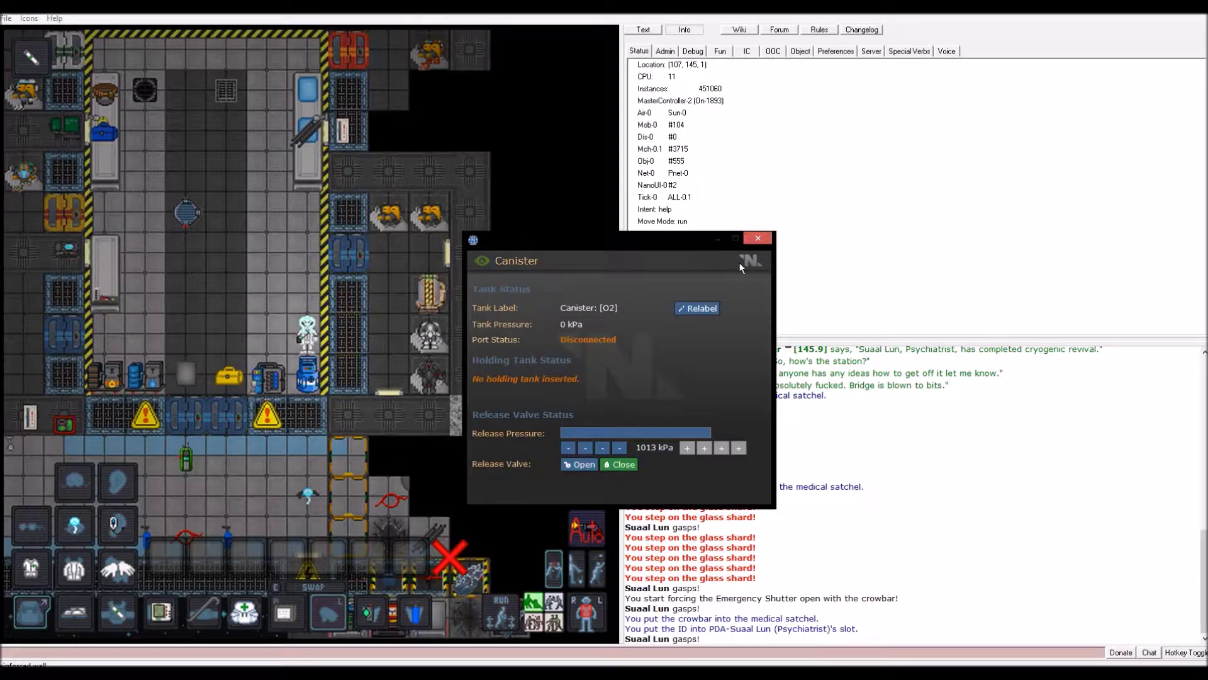
{"action": "left_click", "coordinate": [758, 240]}
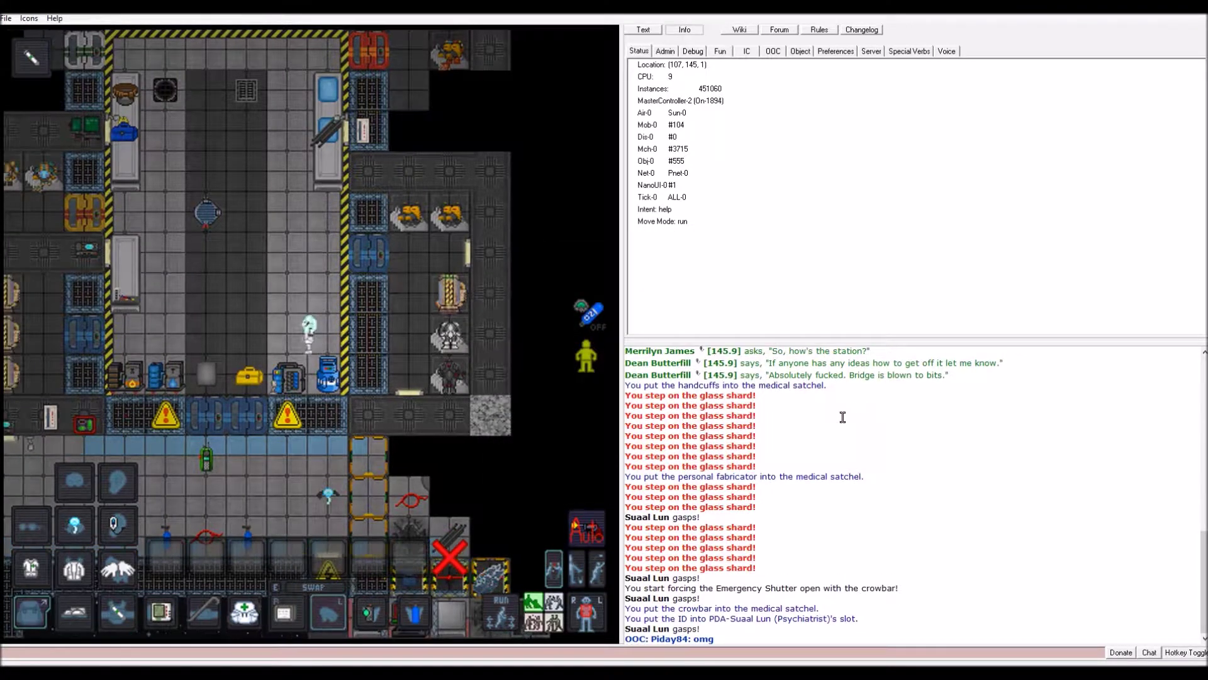
{"action": "key", "text": "Left"}
{"action": "key", "text": "Left"}
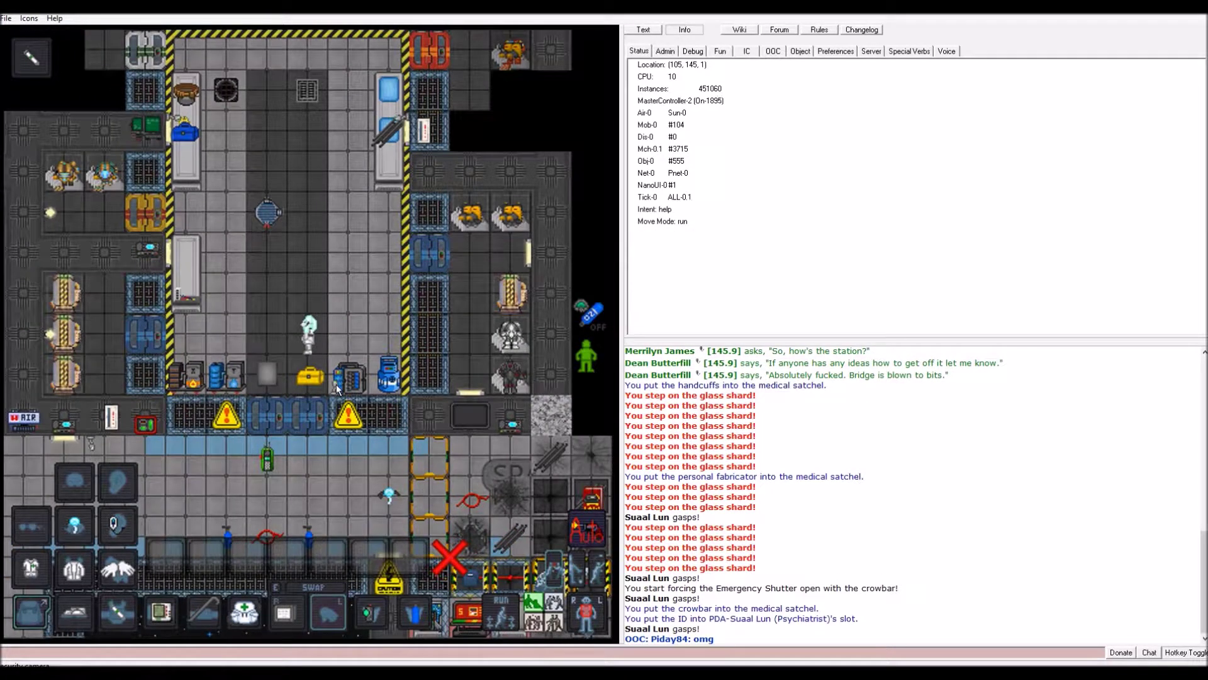
{"action": "left_click", "coordinate": [248, 614]}
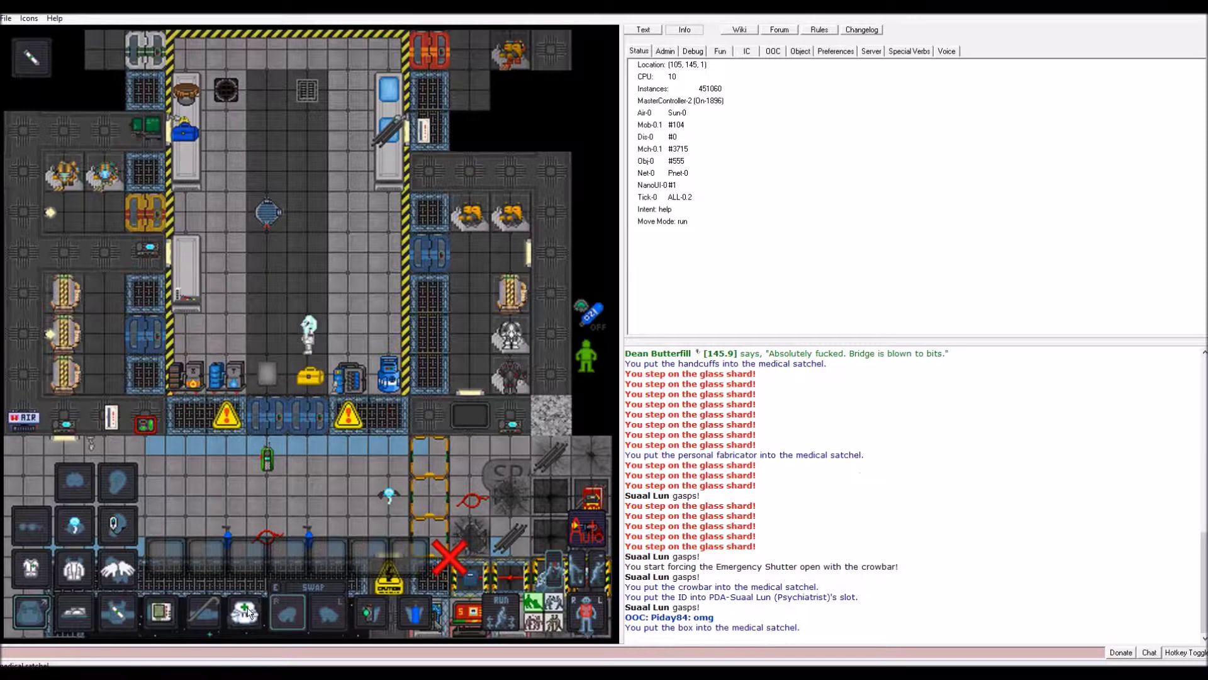
Dispense an oxygen tank, confirm it holds 607 kPa, and stow it in the medical satchel.
{"action": "left_click", "coordinate": [353, 379]}
{"action": "left_click", "coordinate": [576, 255]}
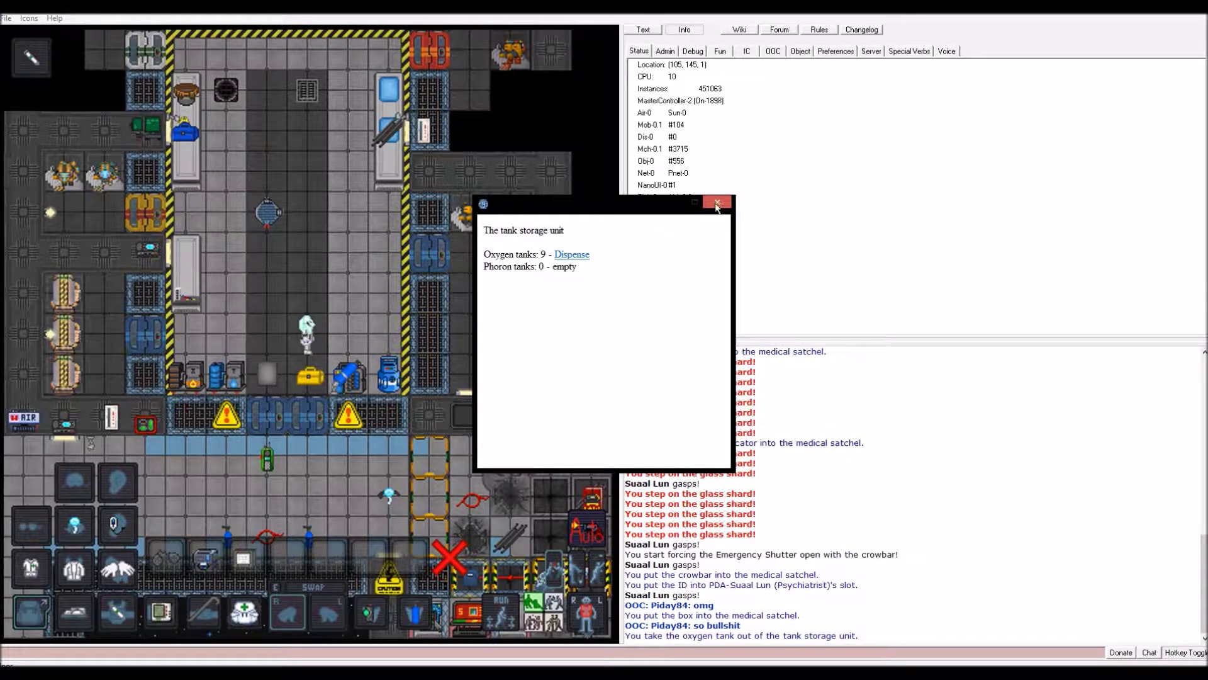
{"action": "left_click", "coordinate": [718, 206]}
{"action": "left_click", "coordinate": [350, 375]}
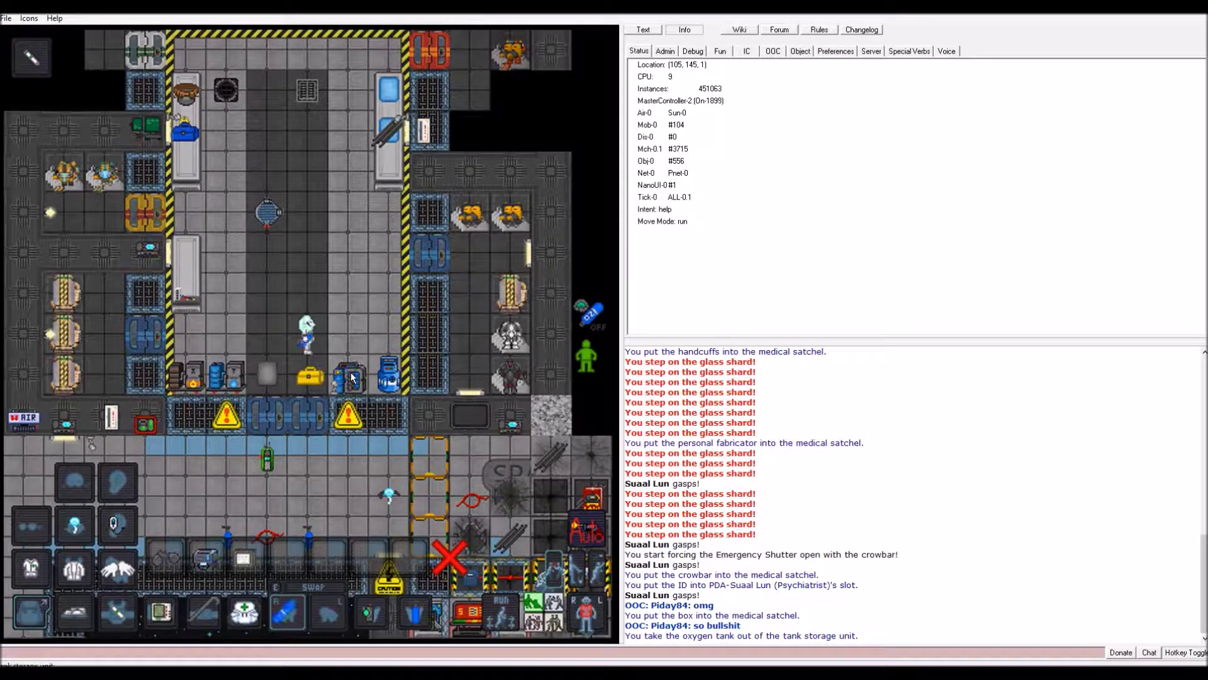
{"action": "key", "text": "z"}
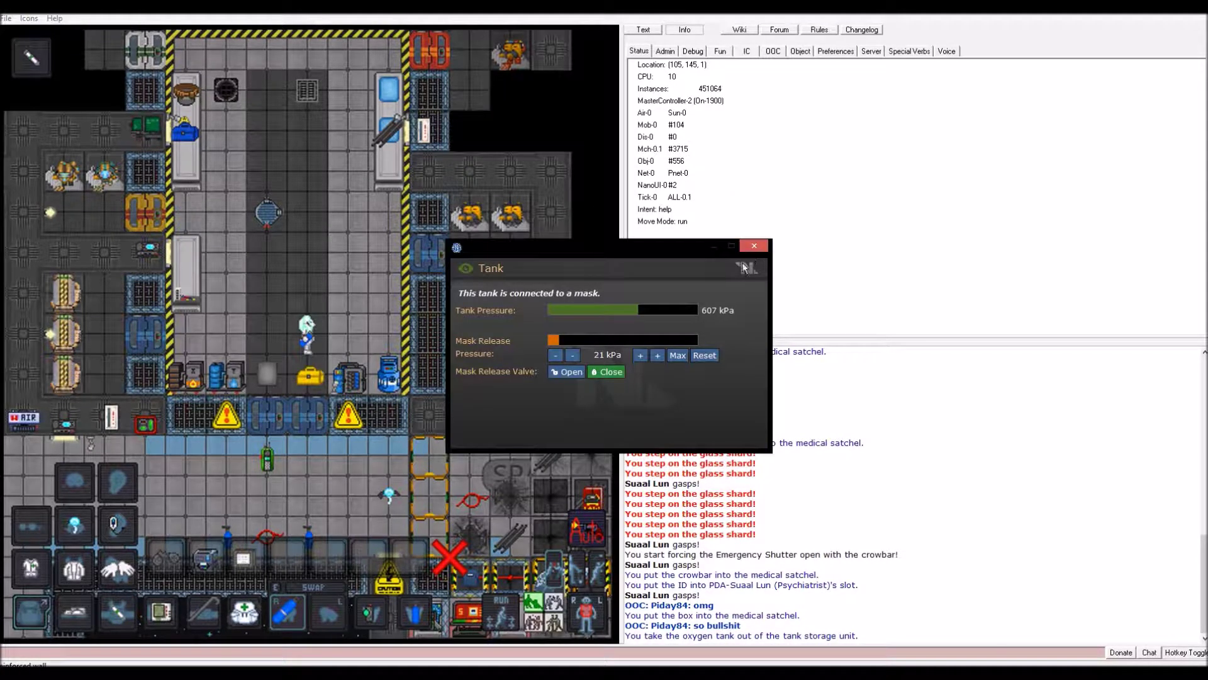
{"action": "left_click", "coordinate": [754, 247]}
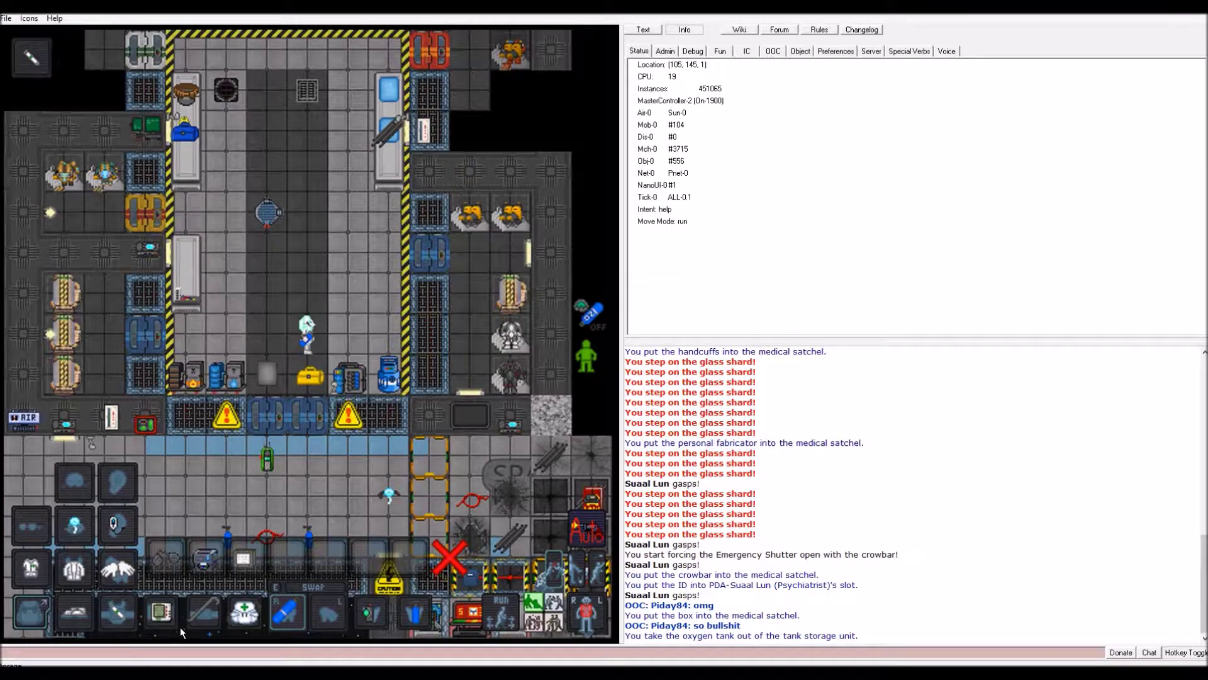
{"action": "left_click", "coordinate": [268, 558]}
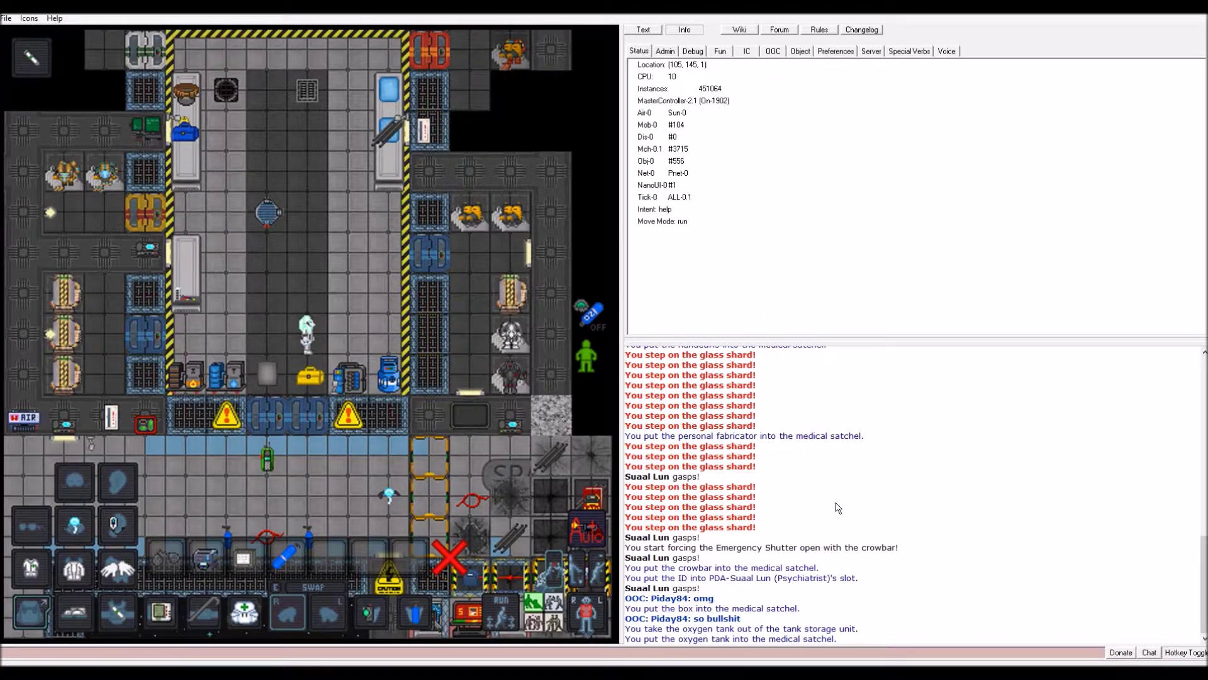
{"action": "key", "text": "Up"}
{"action": "key", "text": "Up"}
{"action": "key", "text": "Up"}
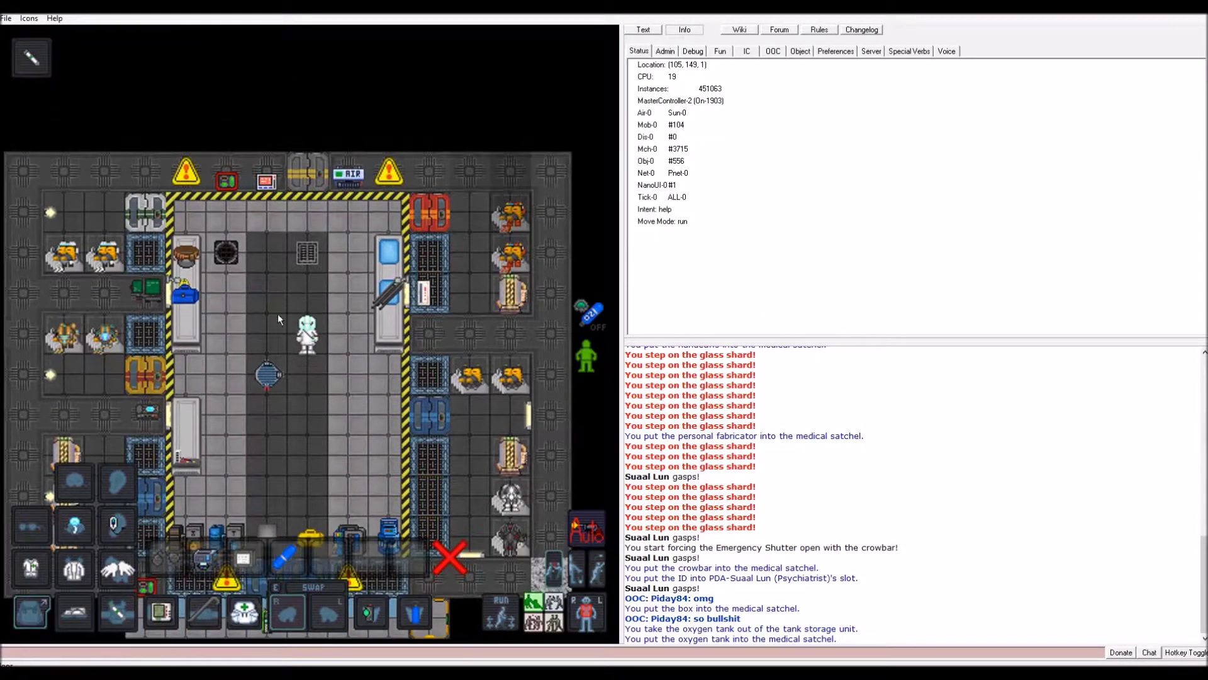
Step over by the bed and put the reinforced glass into the medical satchel.
{"action": "key", "text": "Up"}
{"action": "key", "text": "Right"}
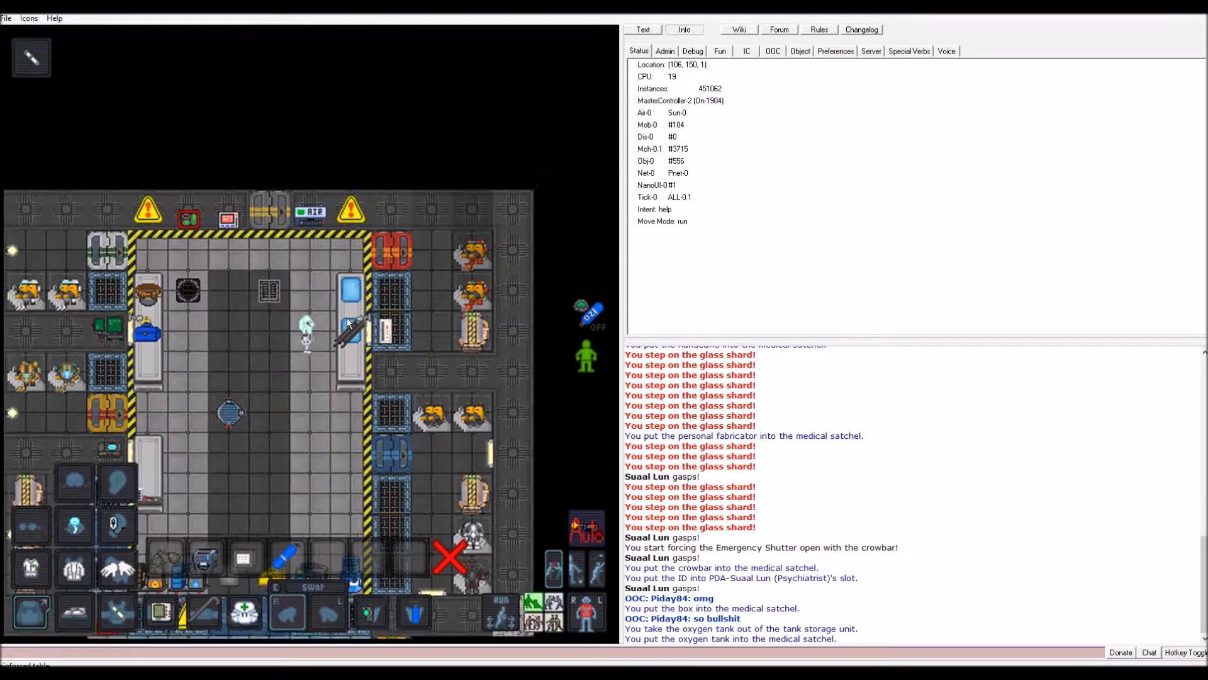
{"action": "left_click", "coordinate": [346, 319]}
{"action": "key", "text": "Left"}
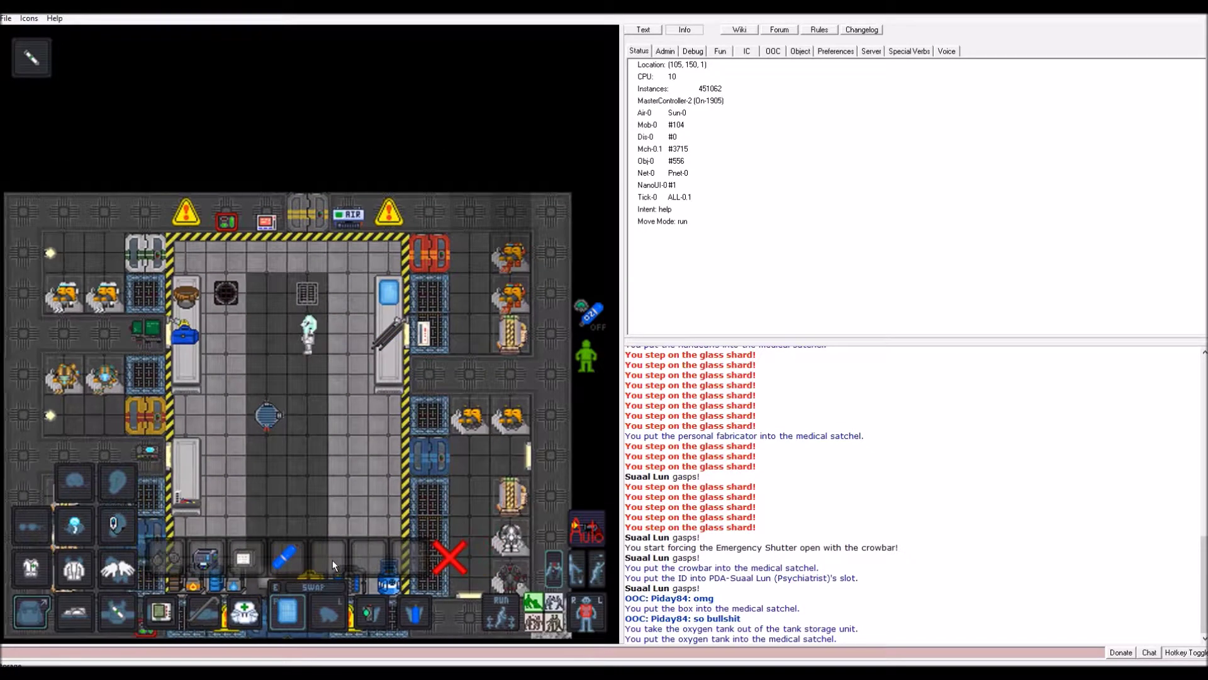
{"action": "left_click", "coordinate": [332, 560]}
Pick up the crowbar from the bed and put the metal rod into the satchel.
{"action": "key", "text": "Right"}
{"action": "left_click", "coordinate": [349, 339]}
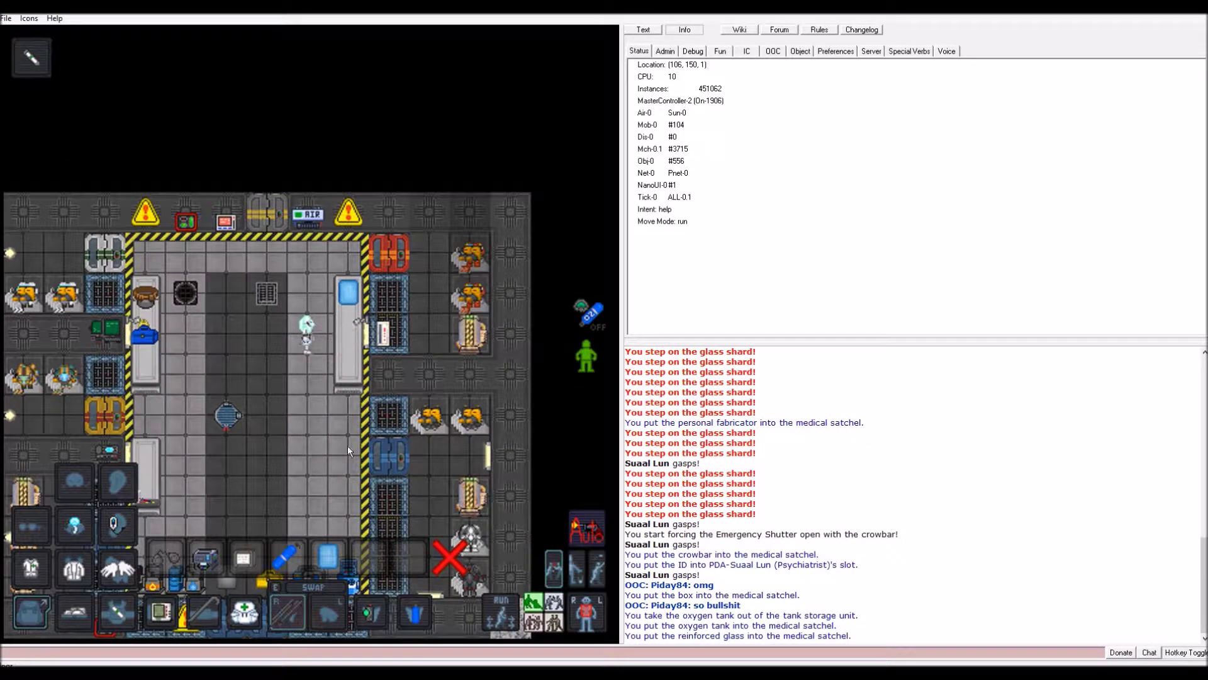
{"action": "key", "text": "Left"}
{"action": "key", "text": "Left"}
{"action": "left_click", "coordinate": [377, 551]}
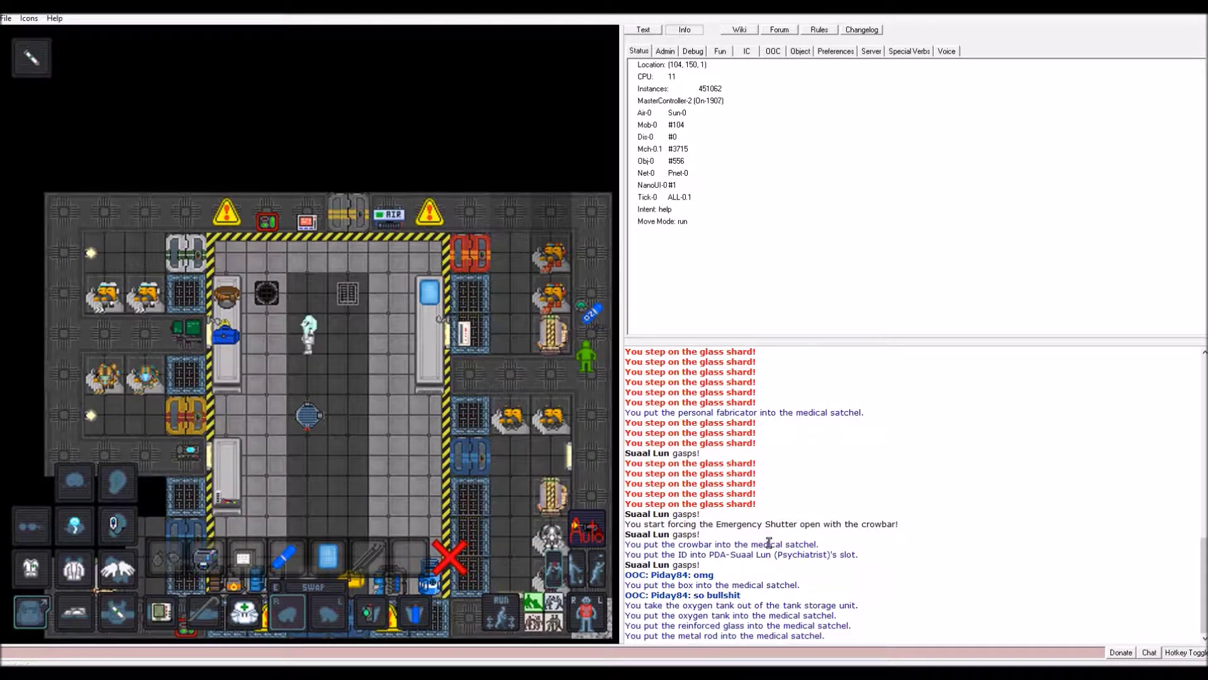
{"action": "key", "text": "Left"}
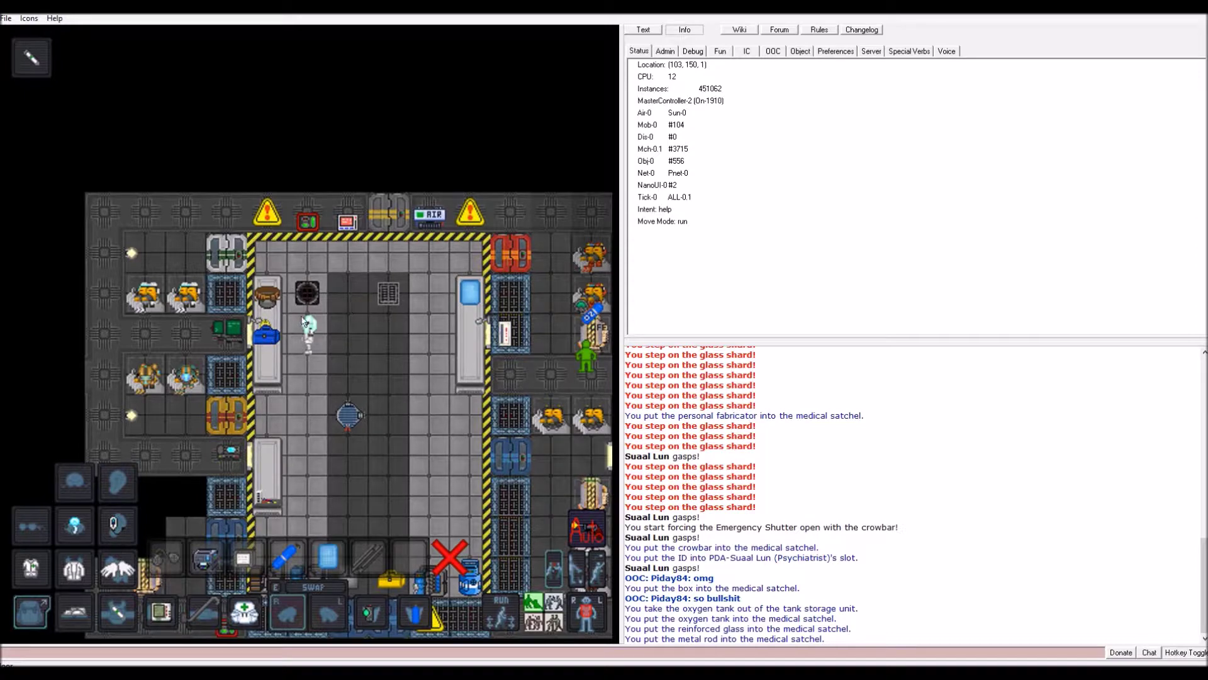
{"action": "key", "text": "Down"}
Walk south out of cryo and east along the corridor into the arrivals hall.
{"action": "key", "text": "Down"}
{"action": "key", "text": "Down"}
{"action": "key", "text": "Down"}
{"action": "key", "text": "Down"}
{"action": "key", "text": "Right"}
{"action": "key", "text": "Down"}
{"action": "key", "text": "Down"}
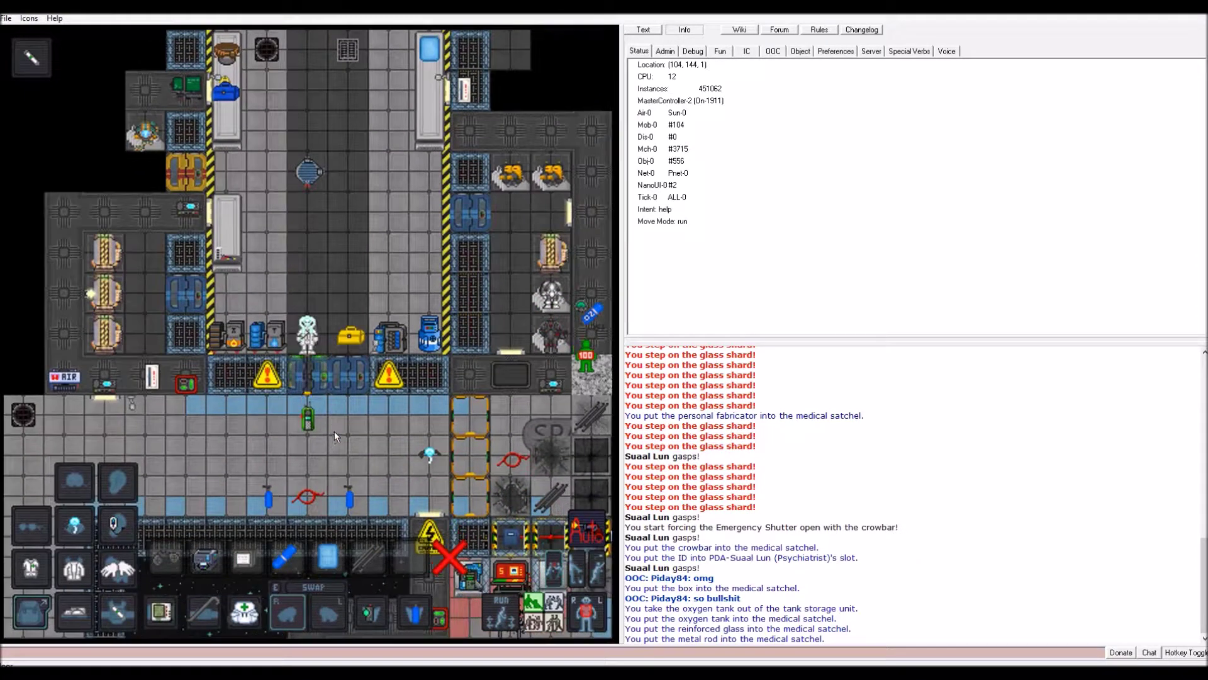
{"action": "key", "text": "Down"}
{"action": "key", "text": "Down"}
{"action": "key", "text": "Down"}
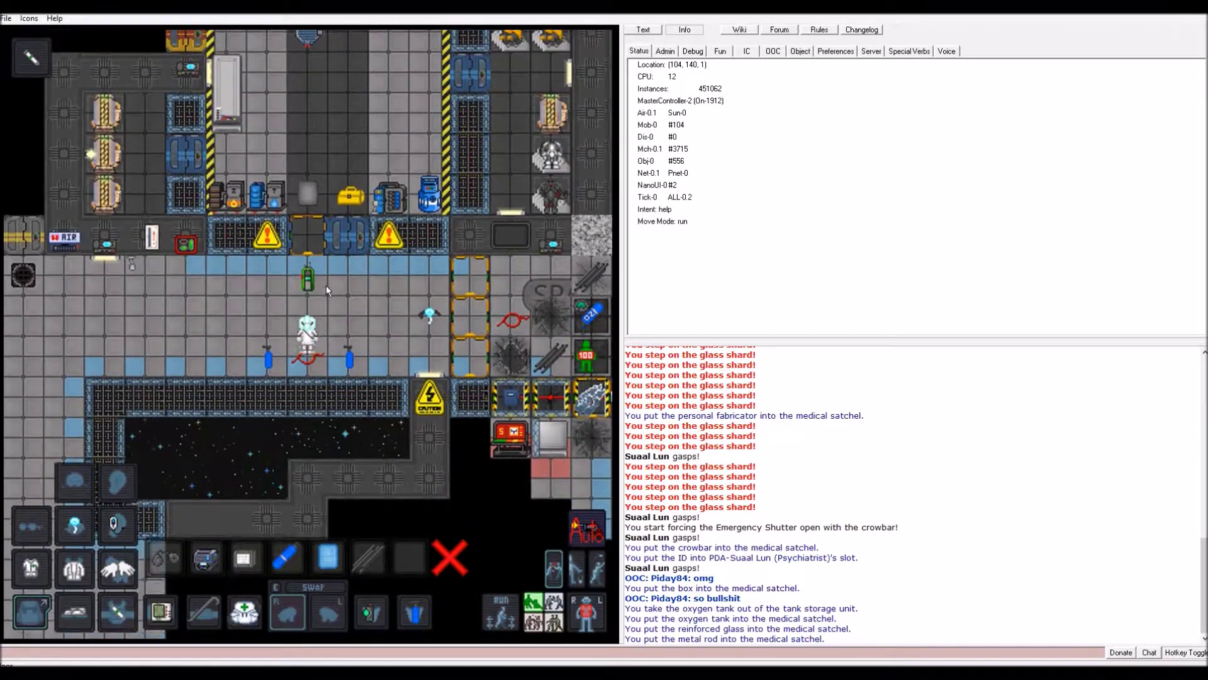
{"action": "key", "text": "Right"}
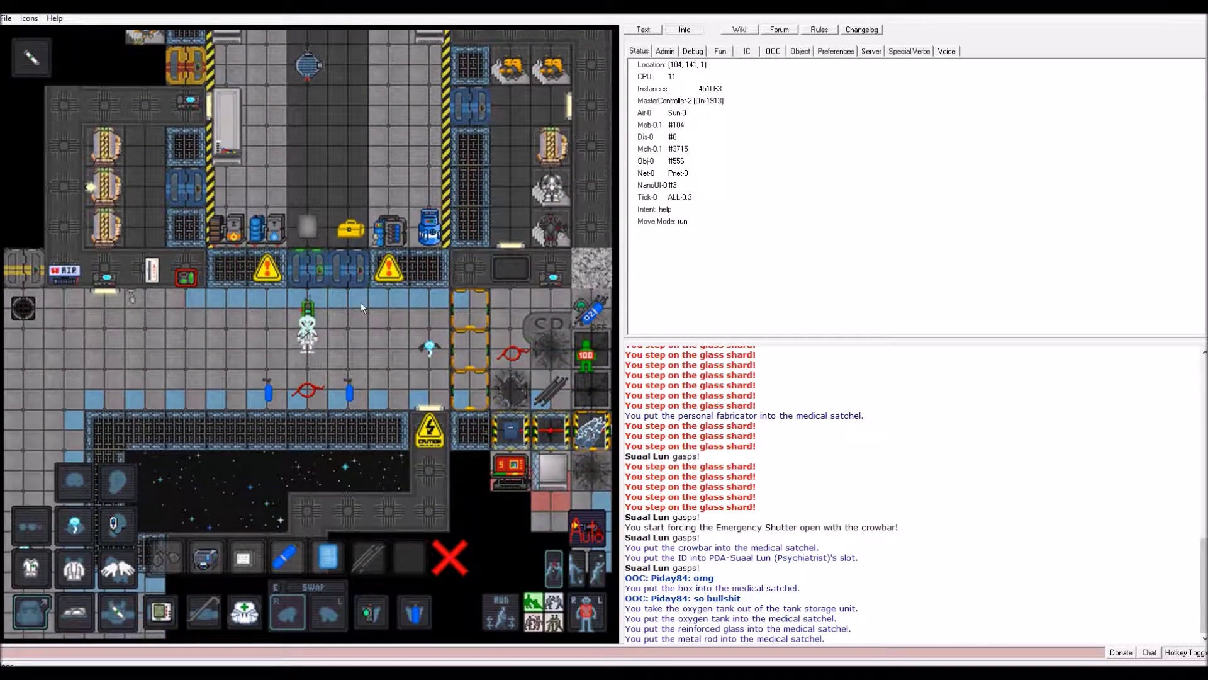
{"action": "key", "text": "Right"}
{"action": "key", "text": "Right"}
{"action": "key", "text": "Right"}
{"action": "key", "text": "Right"}
{"action": "key", "text": "Right"}
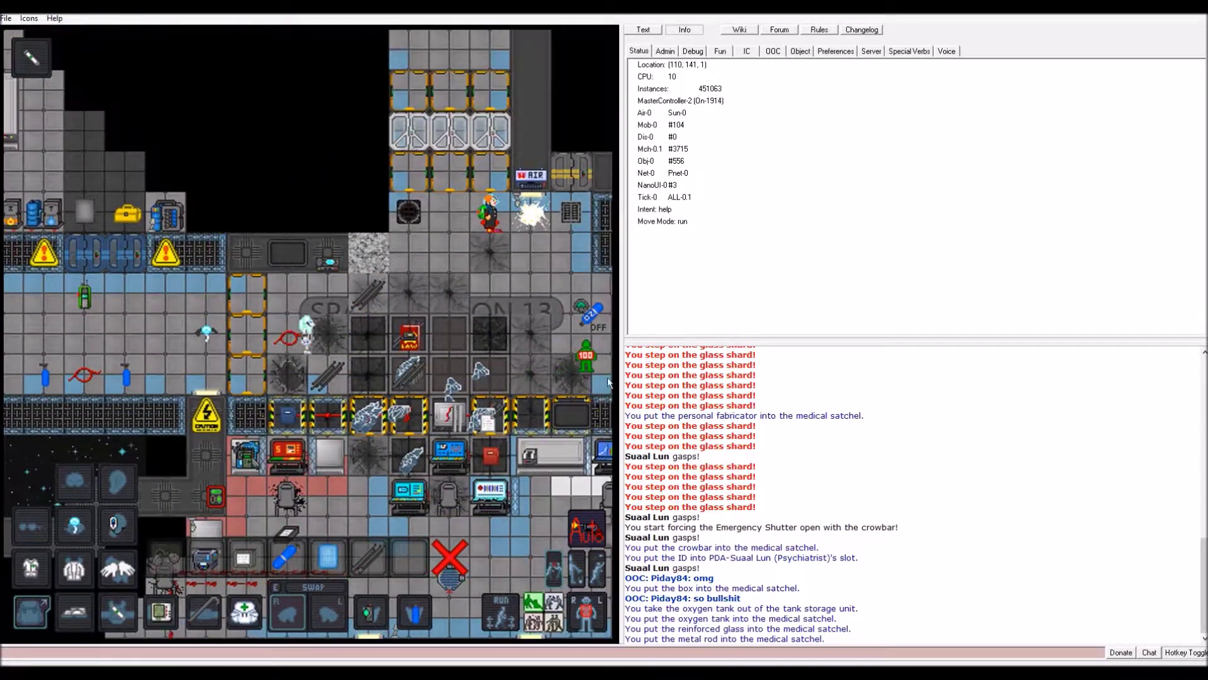
{"action": "key", "text": "Right"}
Try pushing into the north wall, inspect the wall tile's objects, then step back west.
{"action": "key", "text": "Up"}
{"action": "key", "text": "Up"}
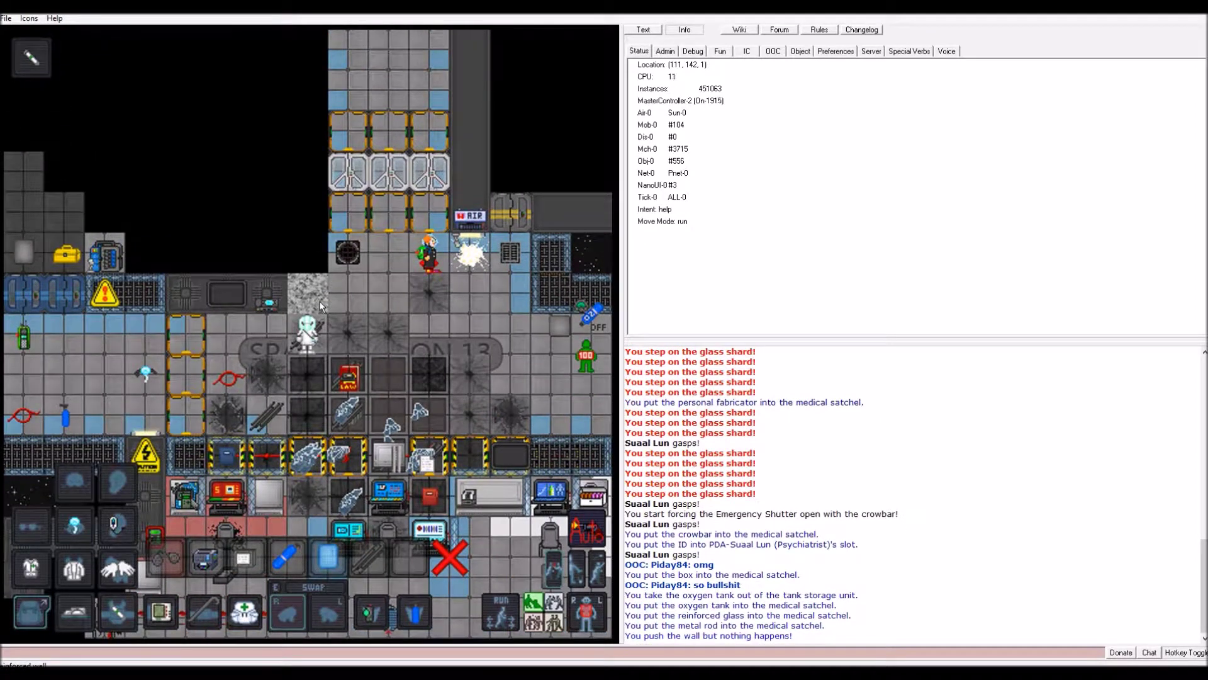
{"action": "key", "text": "Right"}
{"action": "key", "text": "Right"}
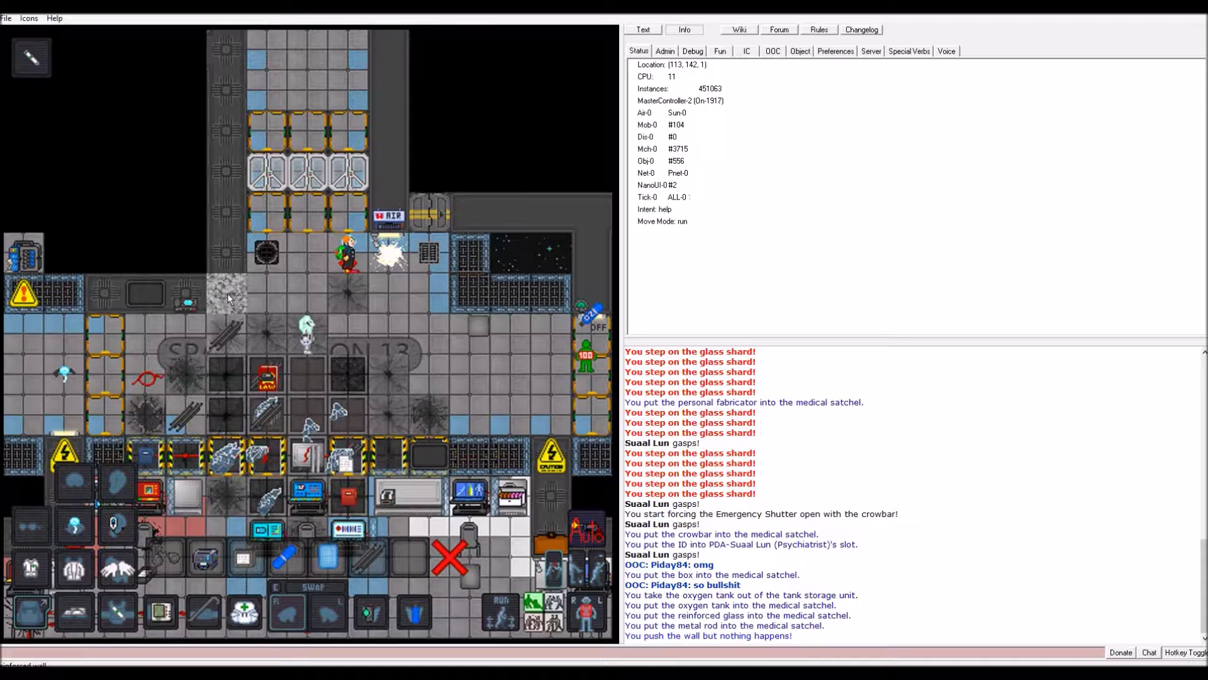
{"action": "right_click", "coordinate": [229, 298]}
{"action": "left_click", "coordinate": [215, 319]}
{"action": "key", "text": "Left"}
{"action": "key", "text": "Left"}
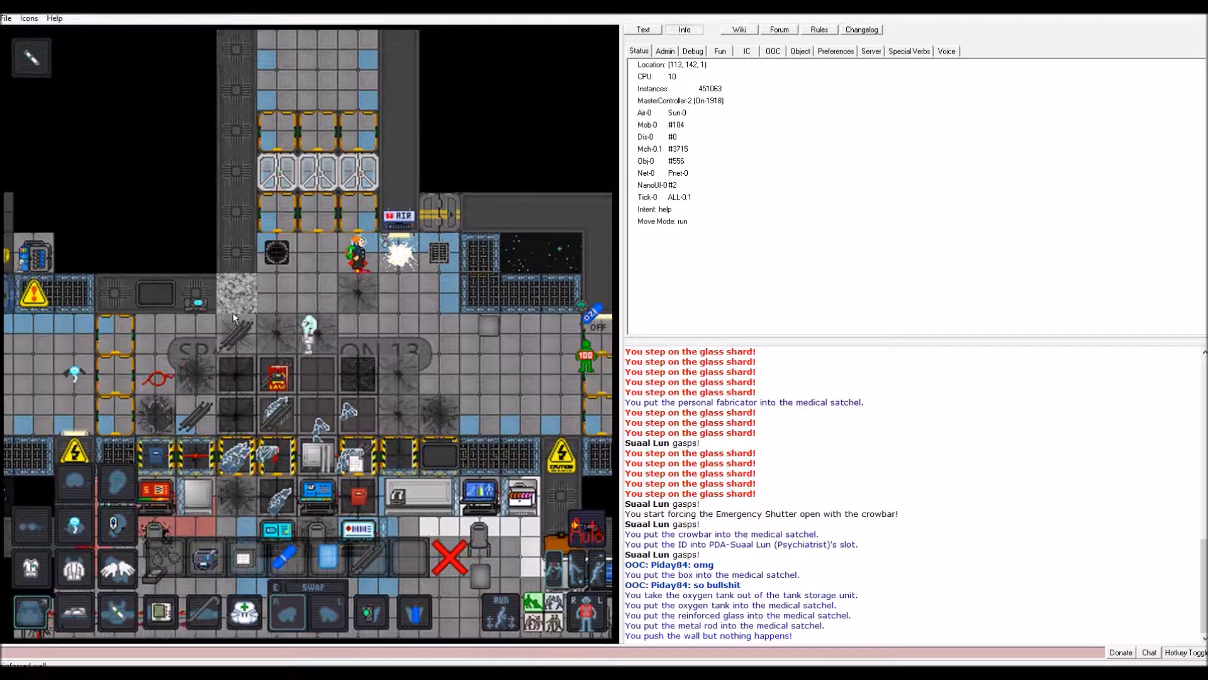